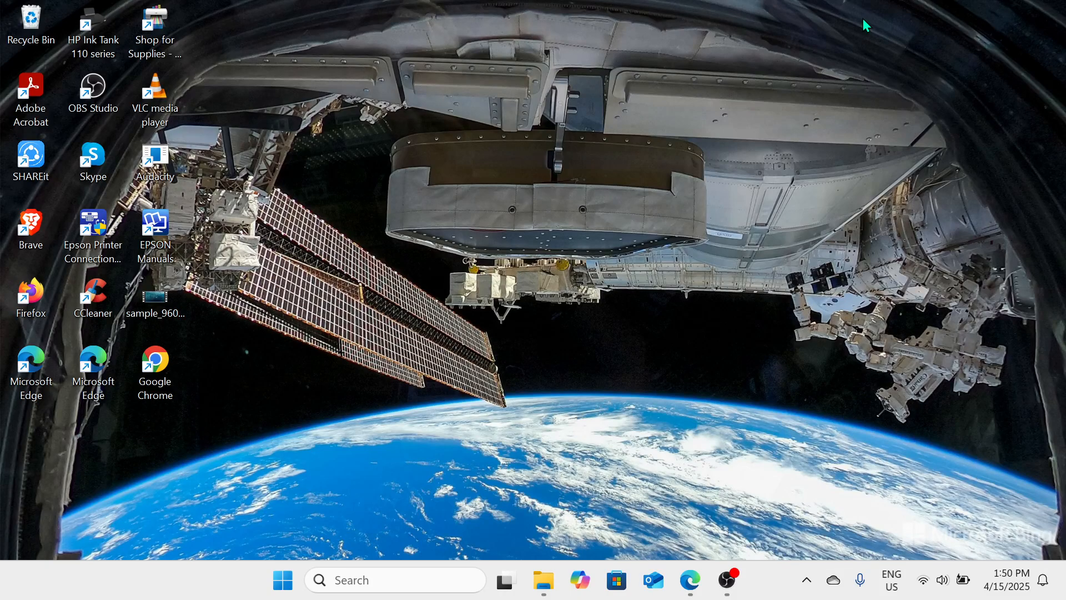
Step: Launch Microsoft Edge from the desktop and maximize its window
{"action": "double_click", "coordinate": [103, 386]}
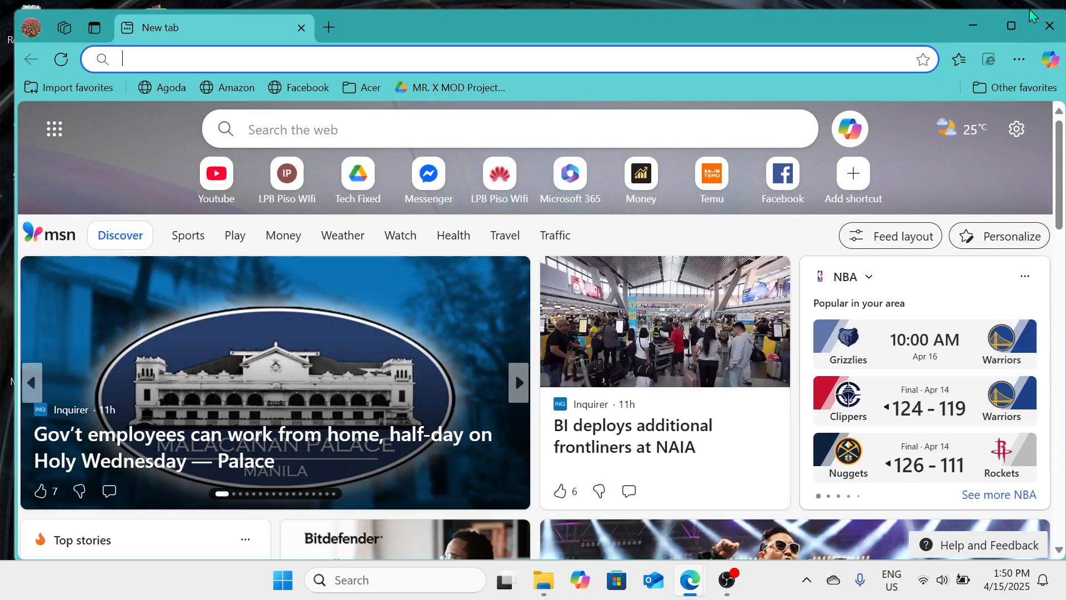
{"action": "left_click", "coordinate": [1013, 25]}
{"action": "mouse_move", "coordinate": [1016, 25]}
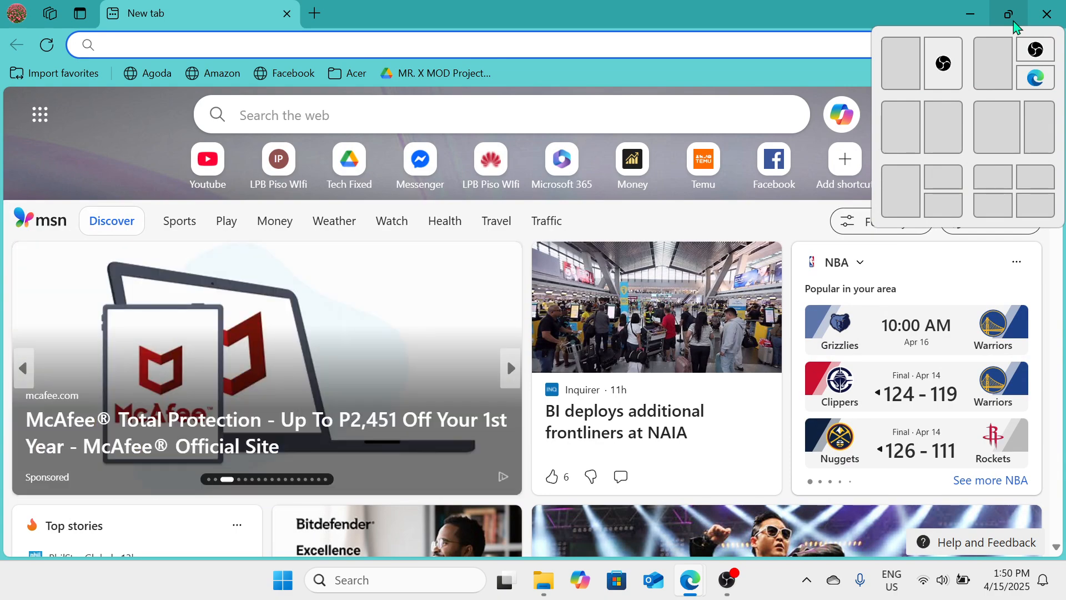
Step: Go to google.com by picking it from the address bar suggestions
{"action": "type", "text": "goog"}
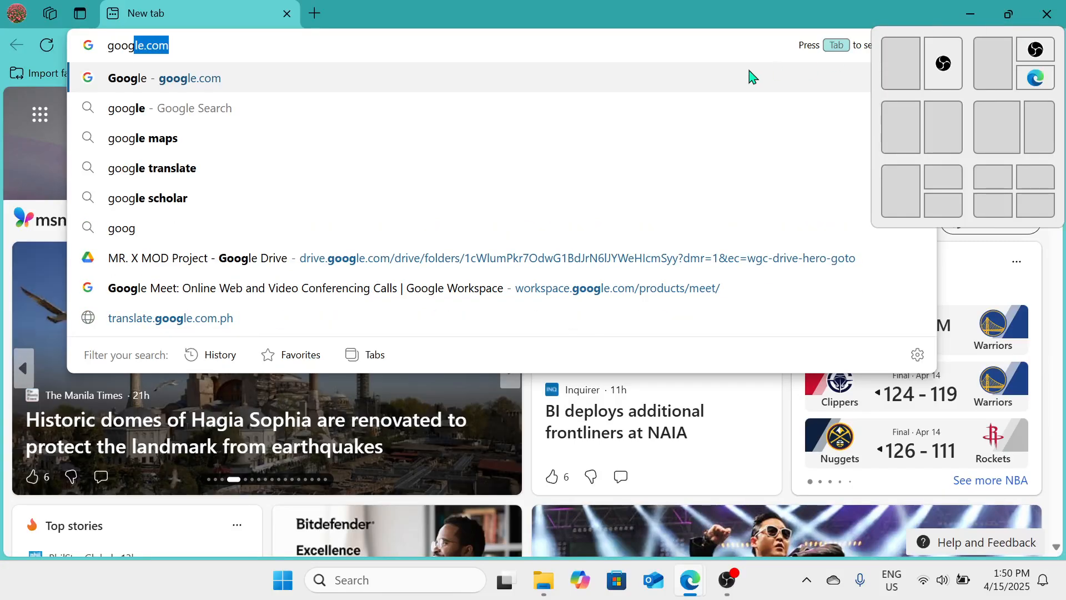
{"action": "left_click", "coordinate": [720, 82]}
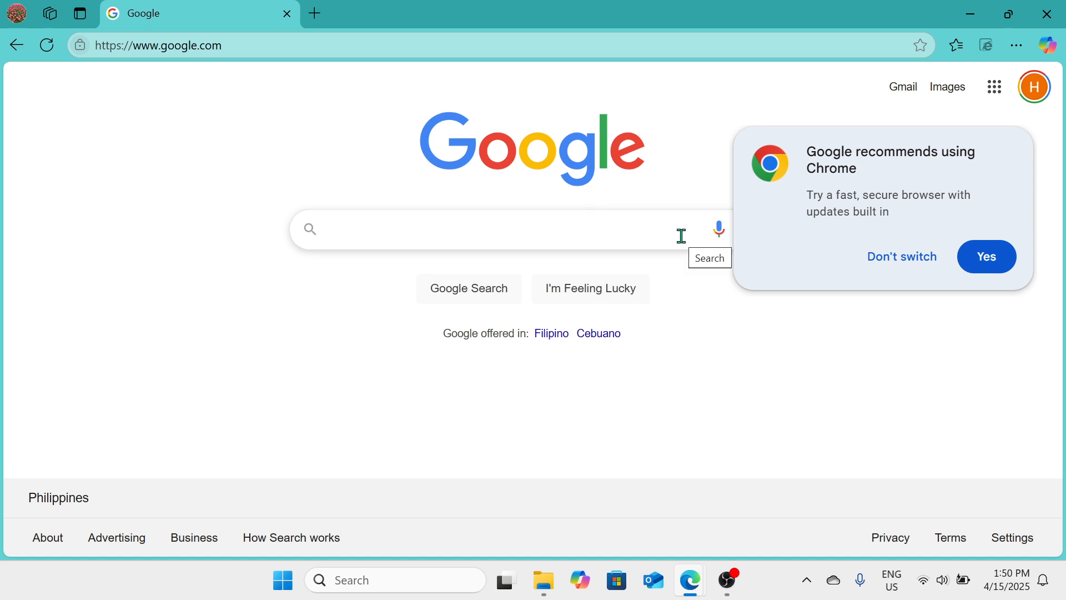
Step: Open Google Forms from the Google apps launcher
{"action": "left_click", "coordinate": [996, 89]}
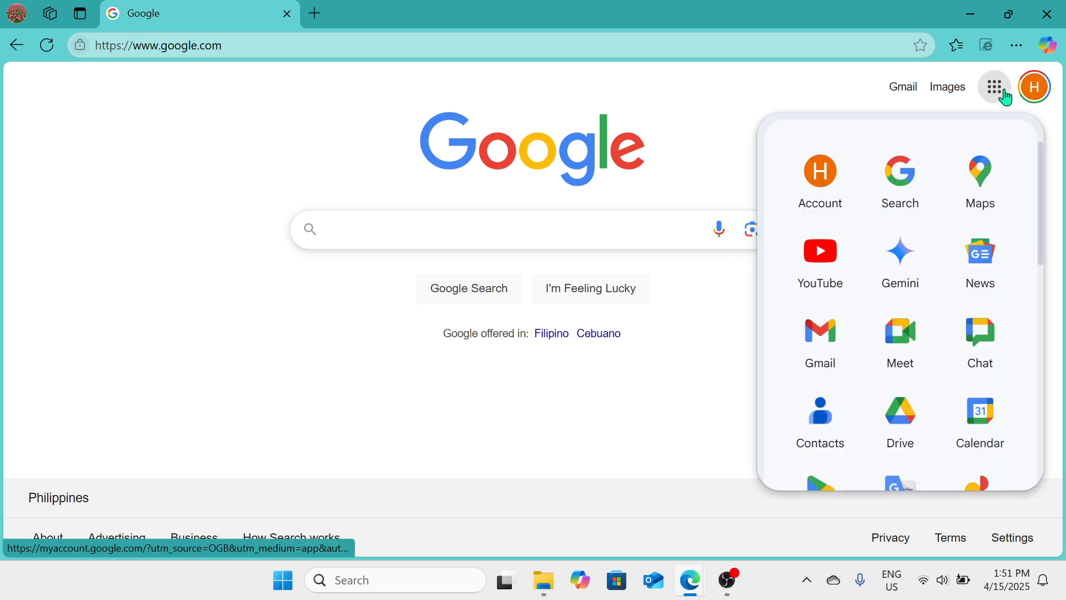
{"action": "scroll", "coordinate": [904, 340], "scroll_direction": "down", "scroll_amount": 3}
{"action": "scroll", "coordinate": [908, 338], "scroll_direction": "up", "scroll_amount": 3}
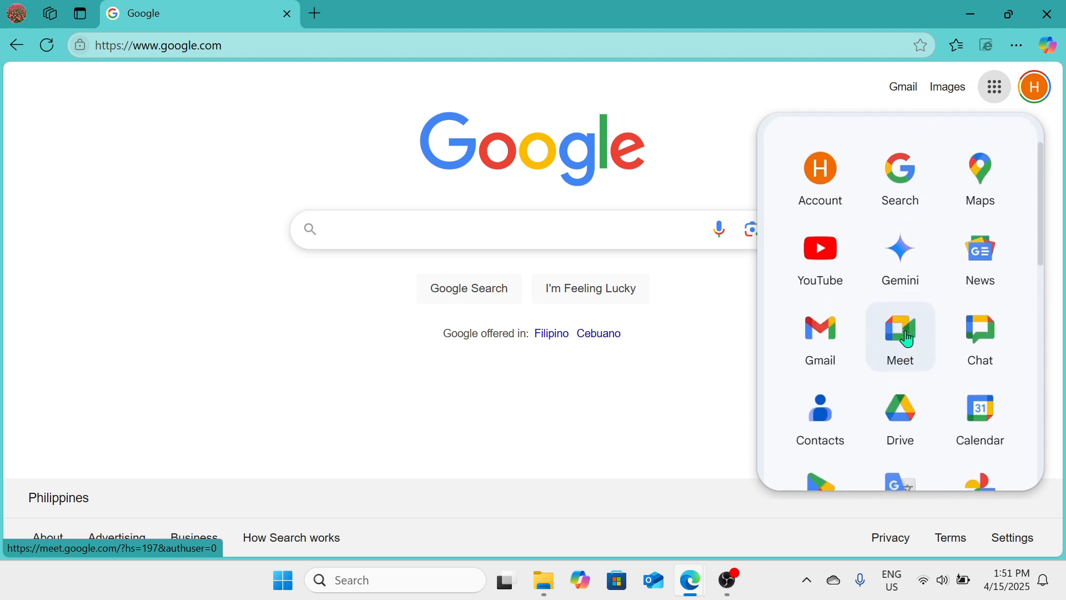
{"action": "scroll", "coordinate": [908, 338], "scroll_direction": "down", "scroll_amount": 2}
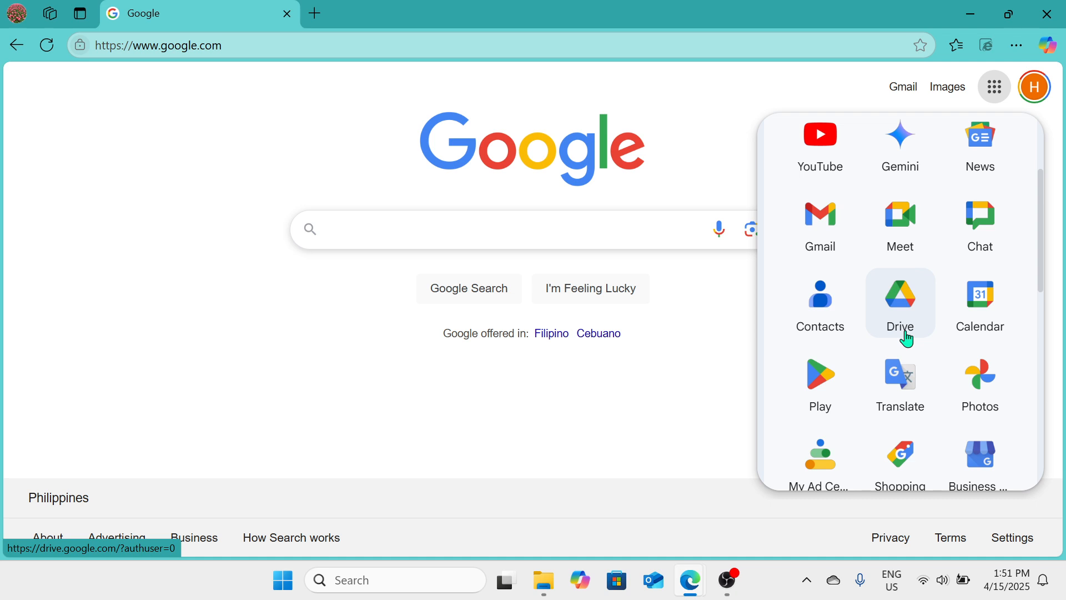
{"action": "scroll", "coordinate": [908, 339], "scroll_direction": "down", "scroll_amount": 9}
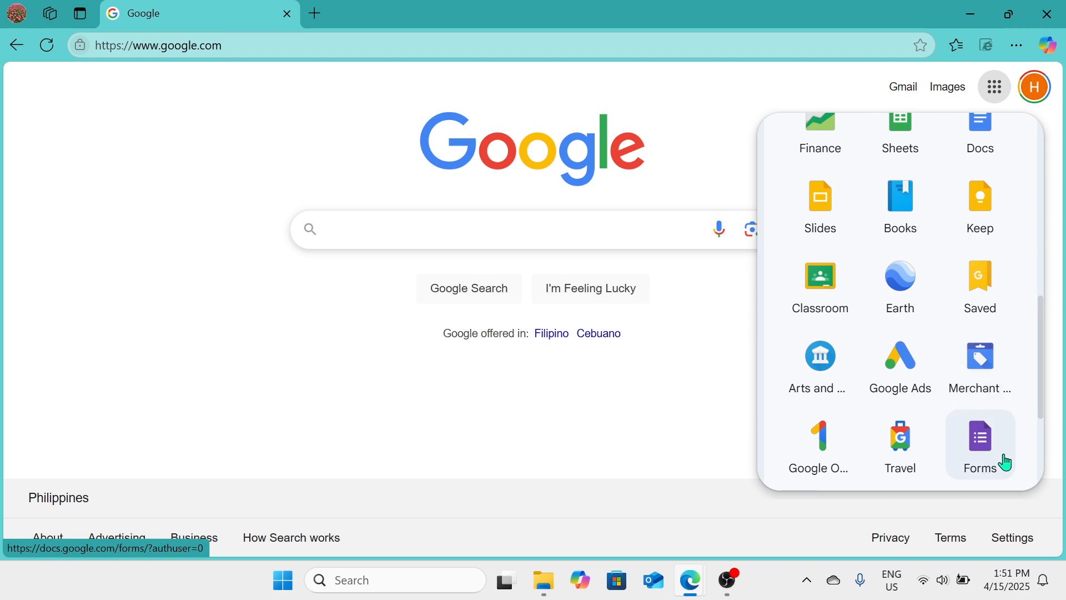
{"action": "left_click", "coordinate": [1006, 462]}
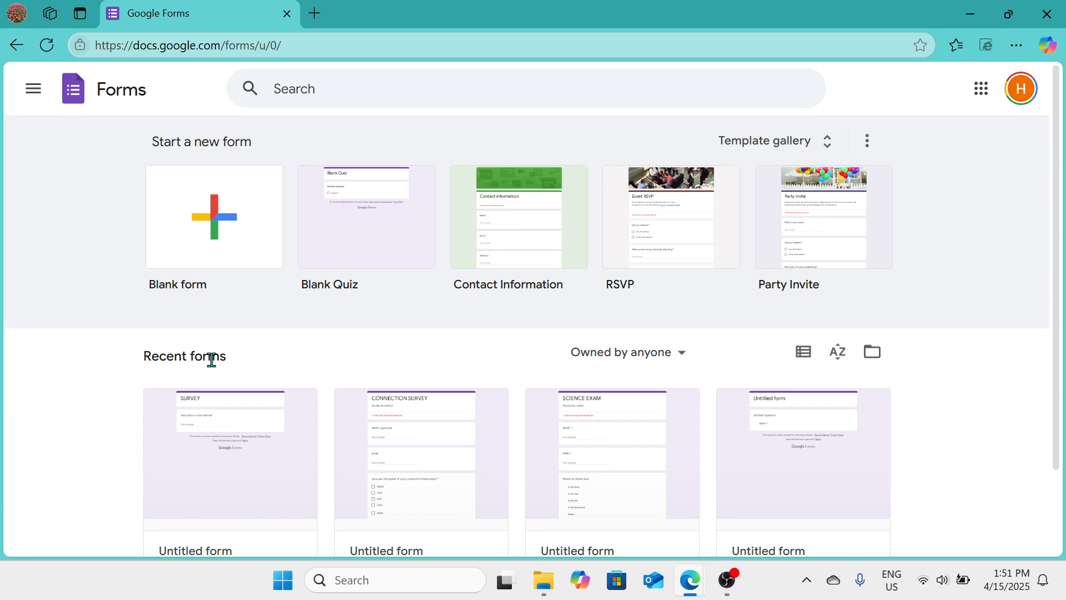
Step: Start a new form from the Blank Quiz template
{"action": "scroll", "coordinate": [211, 361], "scroll_direction": "down", "scroll_amount": 2}
{"action": "scroll", "coordinate": [209, 369], "scroll_direction": "up", "scroll_amount": 2}
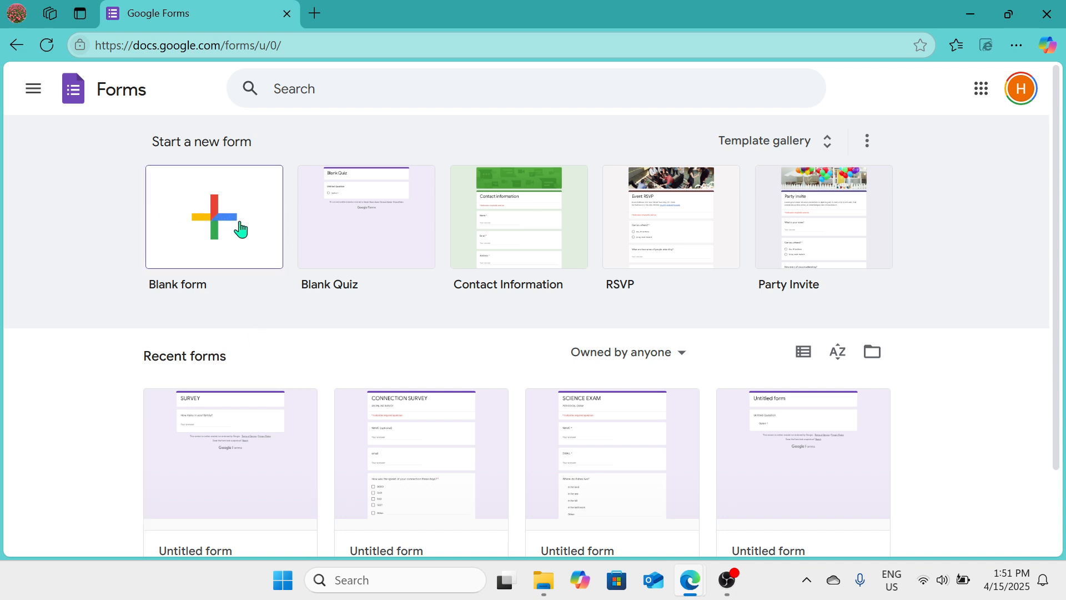
{"action": "left_click", "coordinate": [392, 248]}
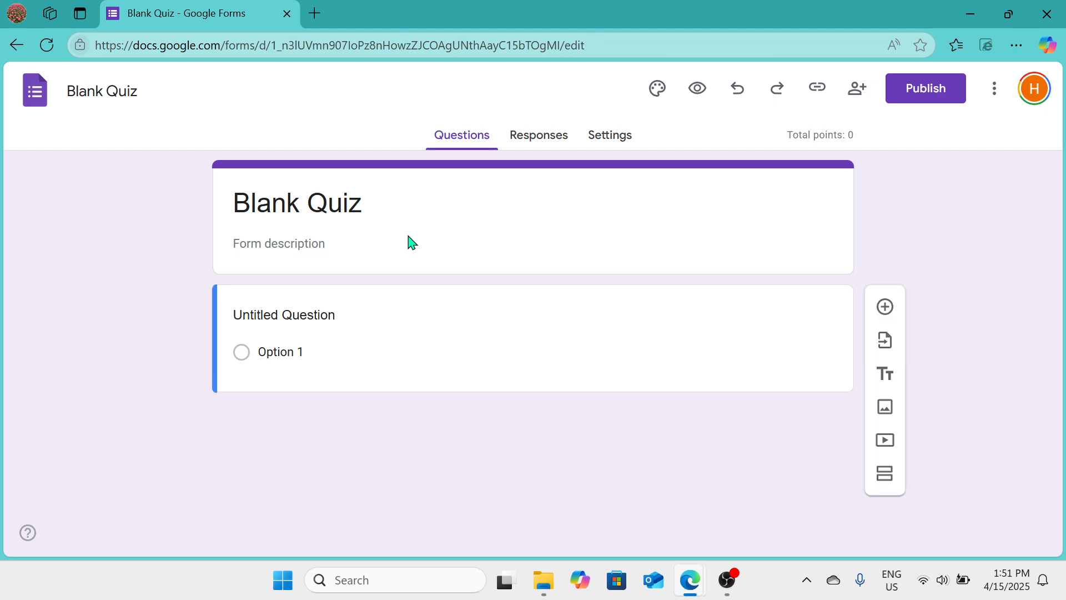
Step: Replace the form title with Company Name
{"action": "left_click", "coordinate": [331, 200]}
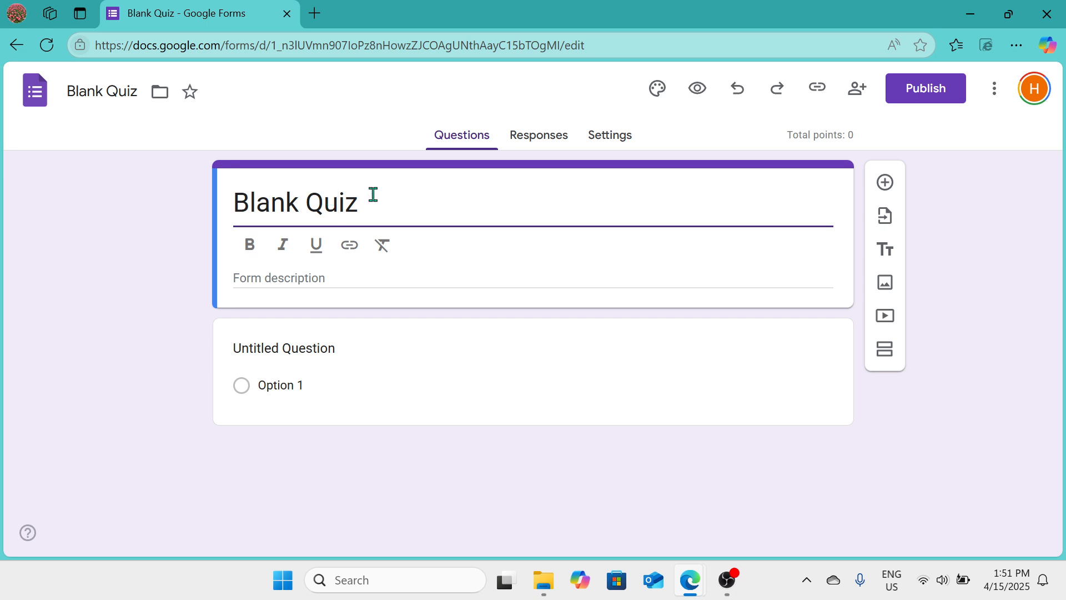
{"action": "left_click", "coordinate": [402, 200]}
{"action": "left_click", "coordinate": [298, 276]}
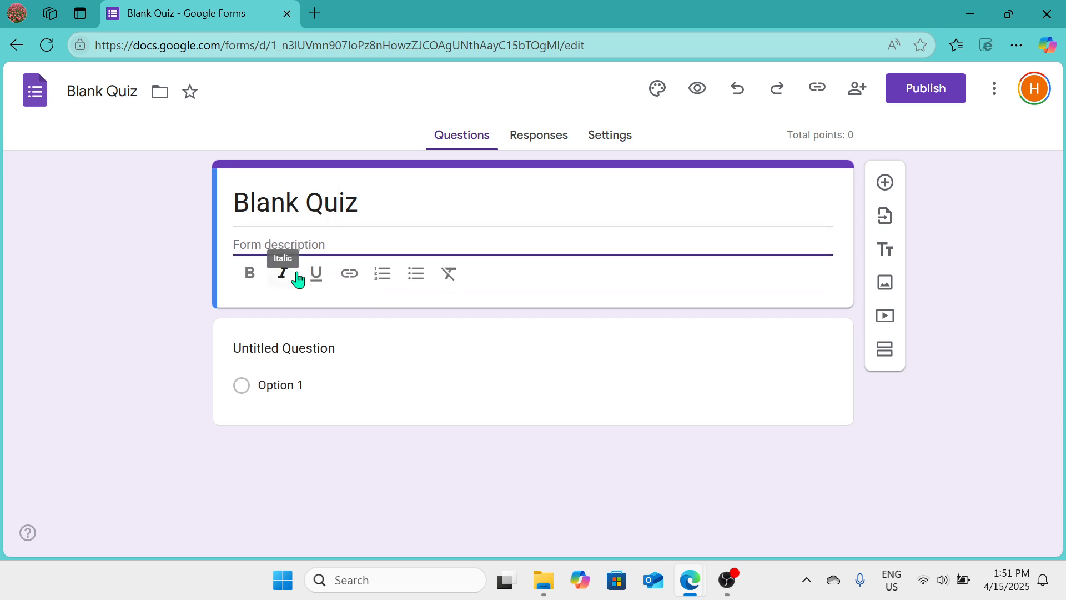
{"action": "left_click", "coordinate": [372, 204]}
{"action": "left_click_drag", "start_coordinate": [372, 204], "coordinate": [231, 201]}
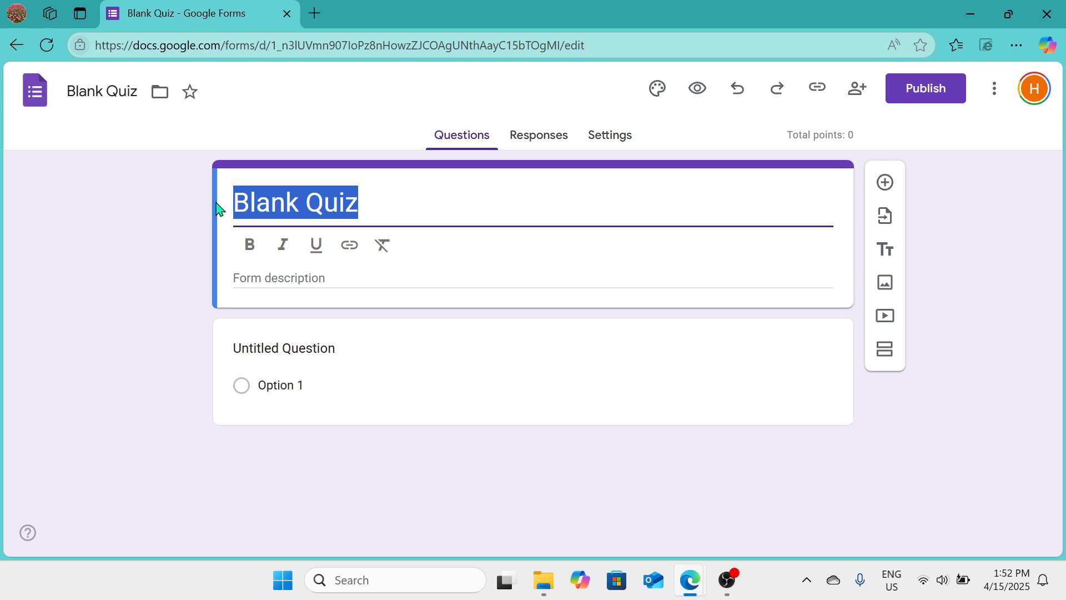
{"action": "type", "text": "Coma"}
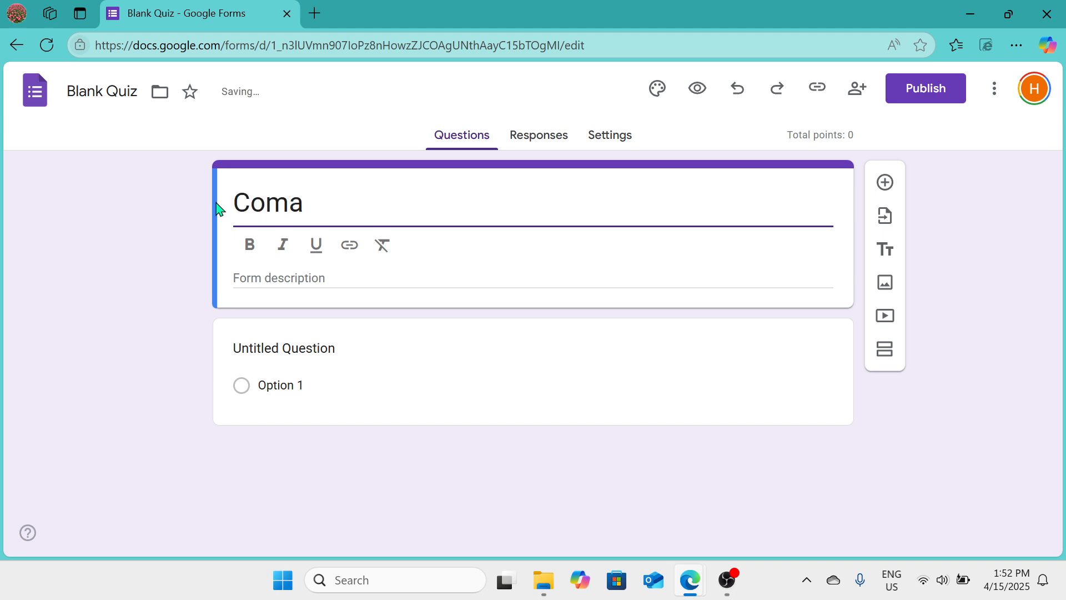
{"action": "key", "text": "BackSpace"}
{"action": "type", "text": "pany "}
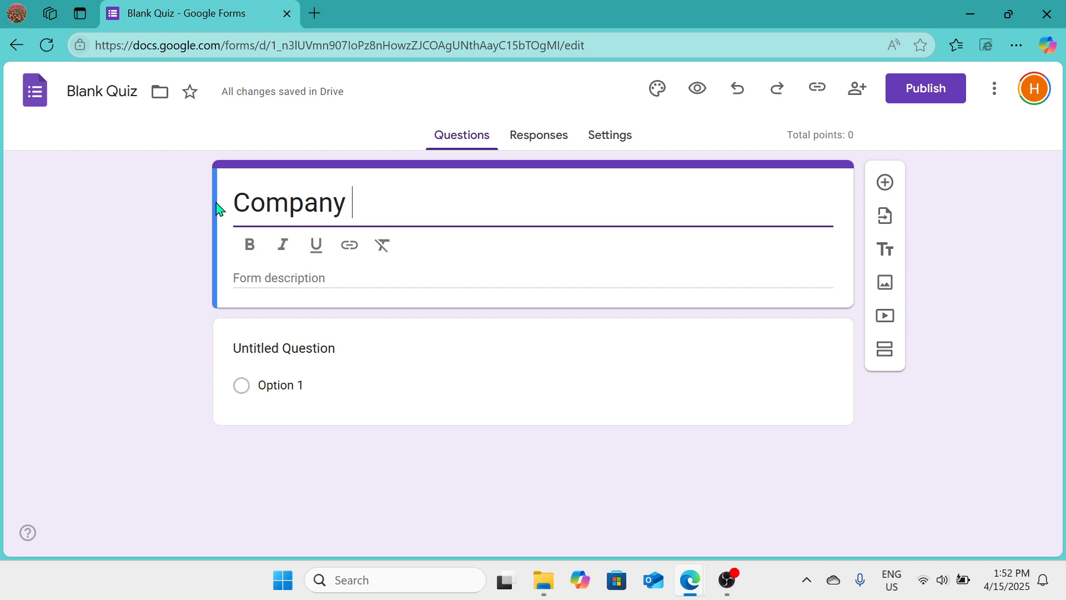
{"action": "type", "text": "Name"}
Step: Enter abc as the form description
{"action": "left_click", "coordinate": [415, 275]}
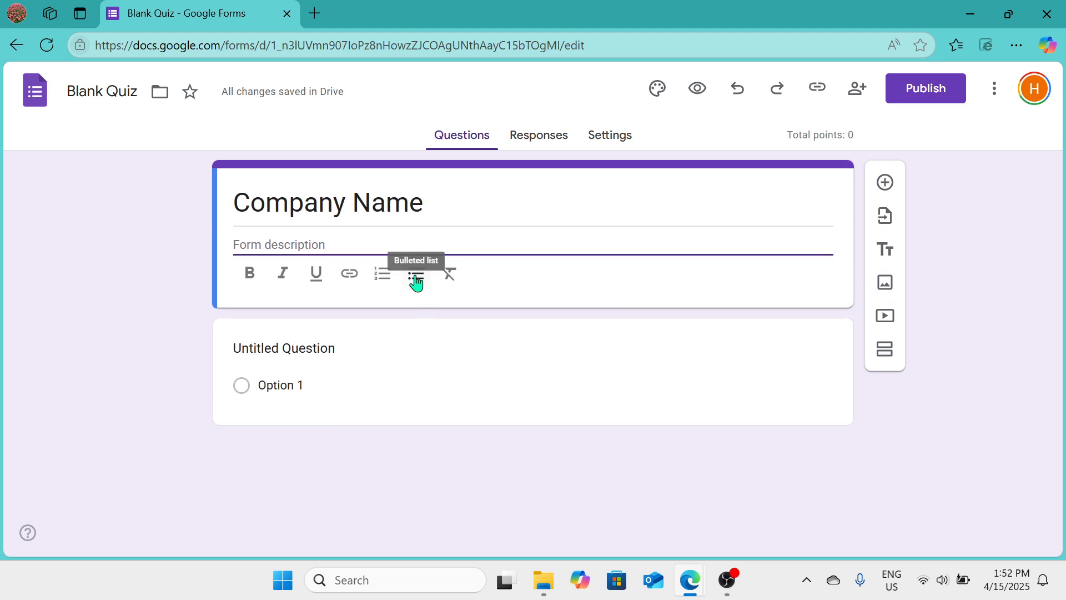
{"action": "type", "text": "de"}
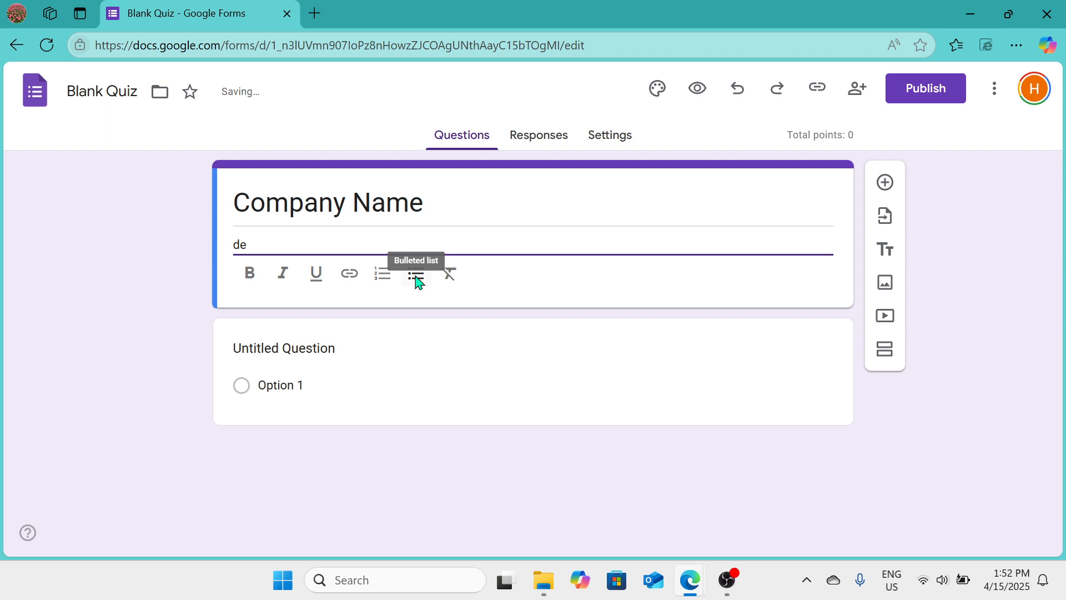
{"action": "key", "text": "BackSpace"}
{"action": "key", "text": "BackSpace"}
{"action": "type", "text": "abc"}
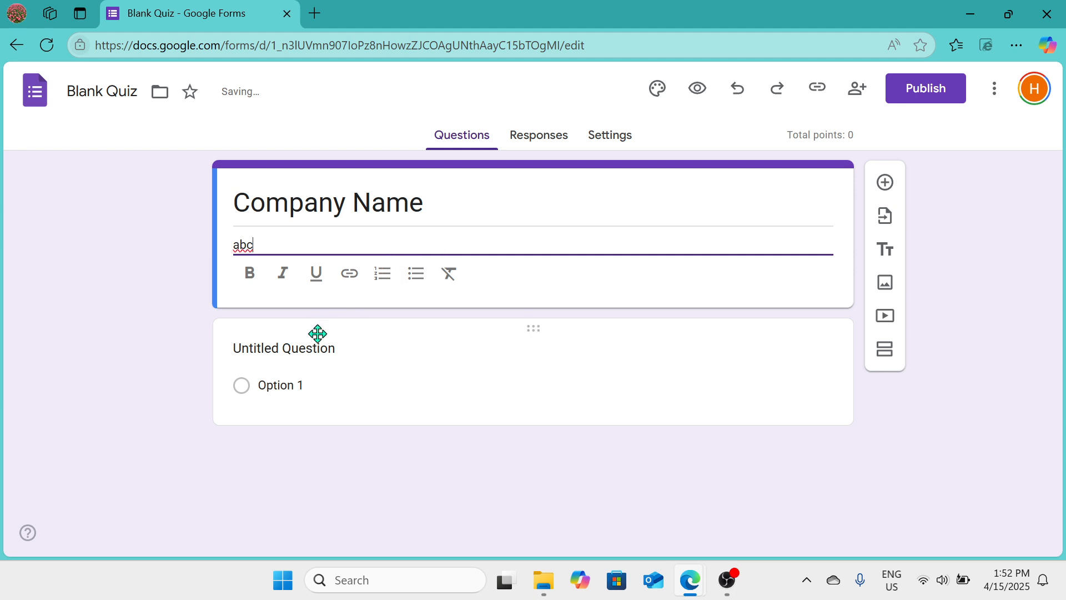
Step: Set the first question's text to State your name
{"action": "left_click", "coordinate": [333, 350]}
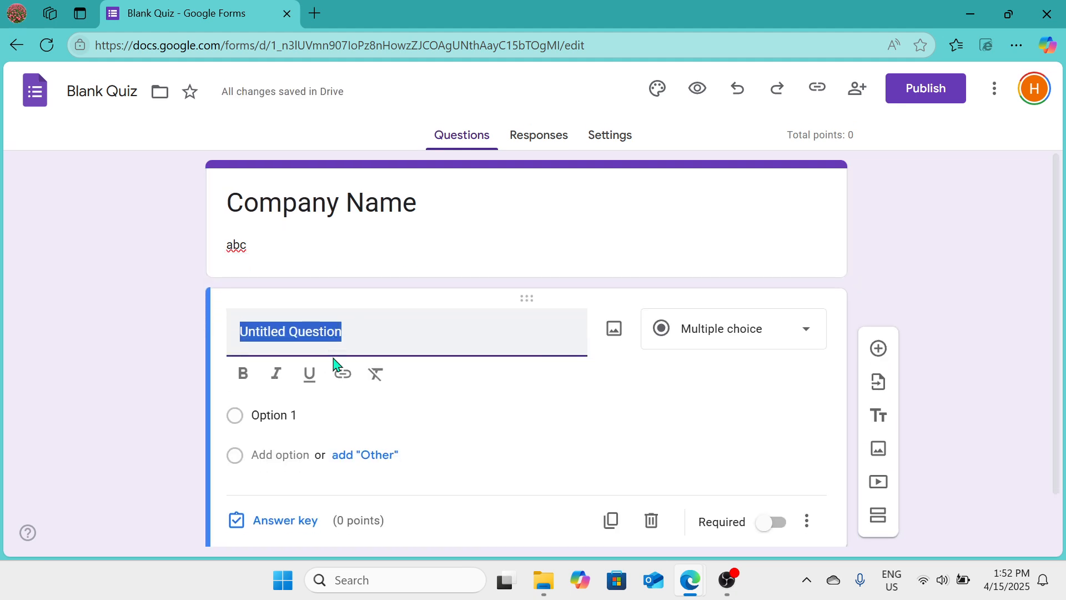
{"action": "type", "text": "Wha"}
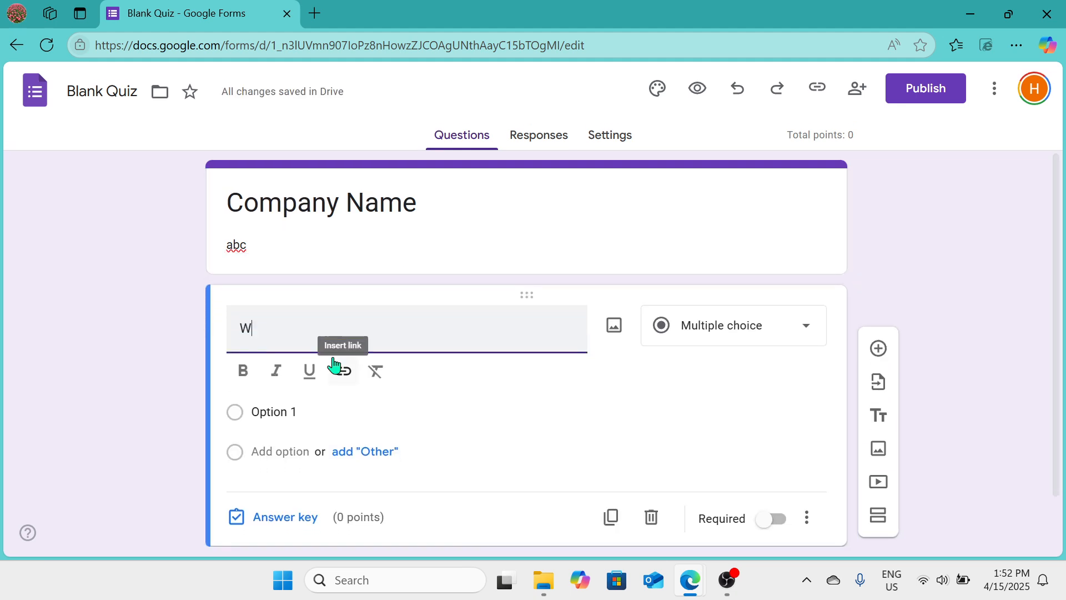
{"action": "key", "text": "BackSpace"}
{"action": "key", "text": "BackSpace"}
{"action": "key", "text": "BackSpace"}
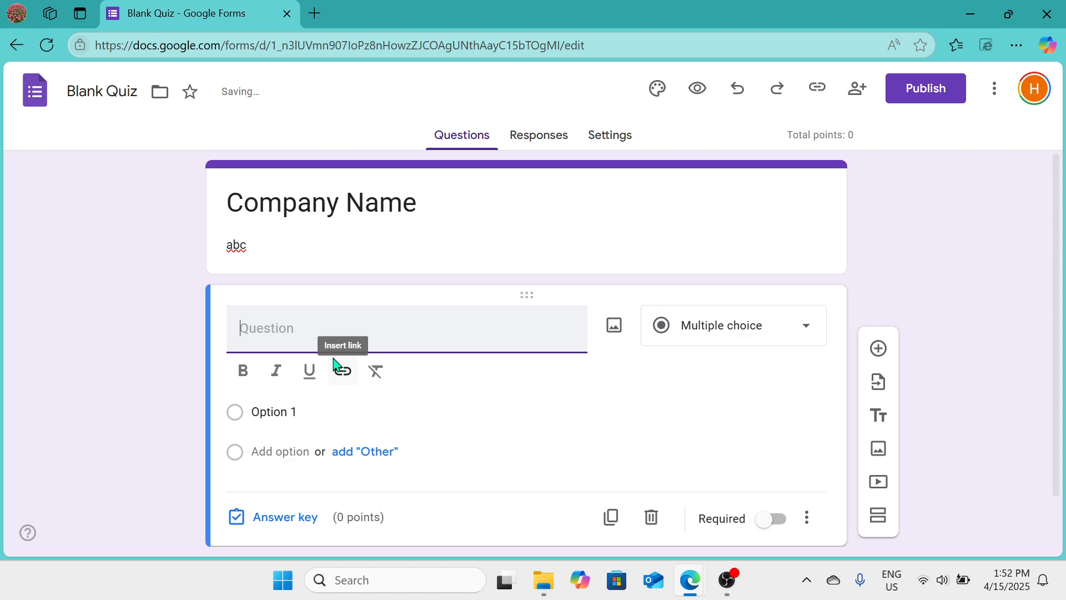
{"action": "type", "text": "Sr"}
{"action": "key", "text": "BackSpace"}
{"action": "type", "text": "ta"}
{"action": "key", "text": "BackSpace"}
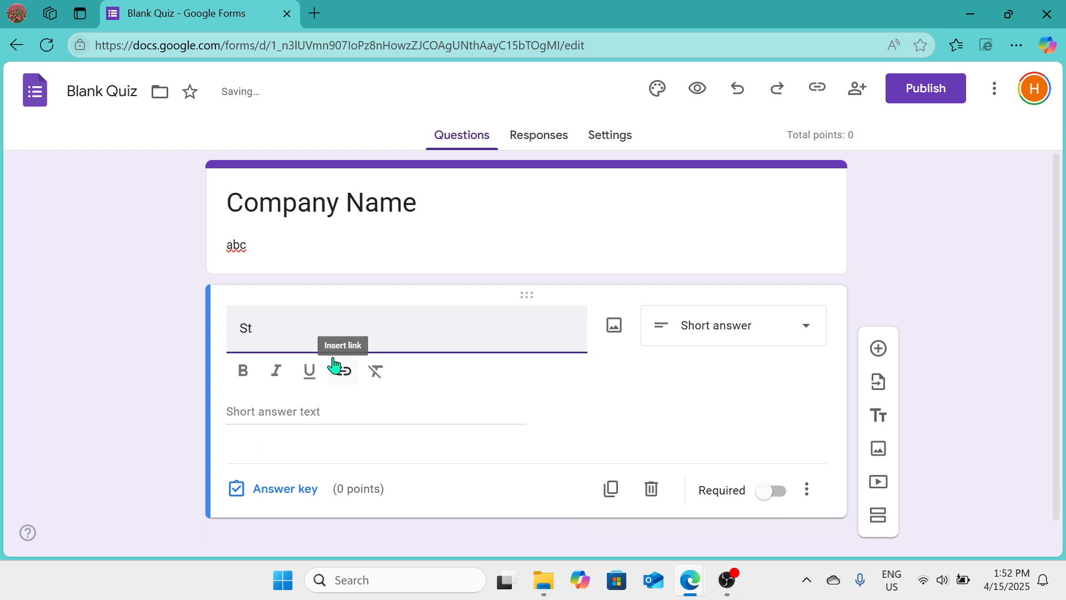
{"action": "type", "text": "atev"}
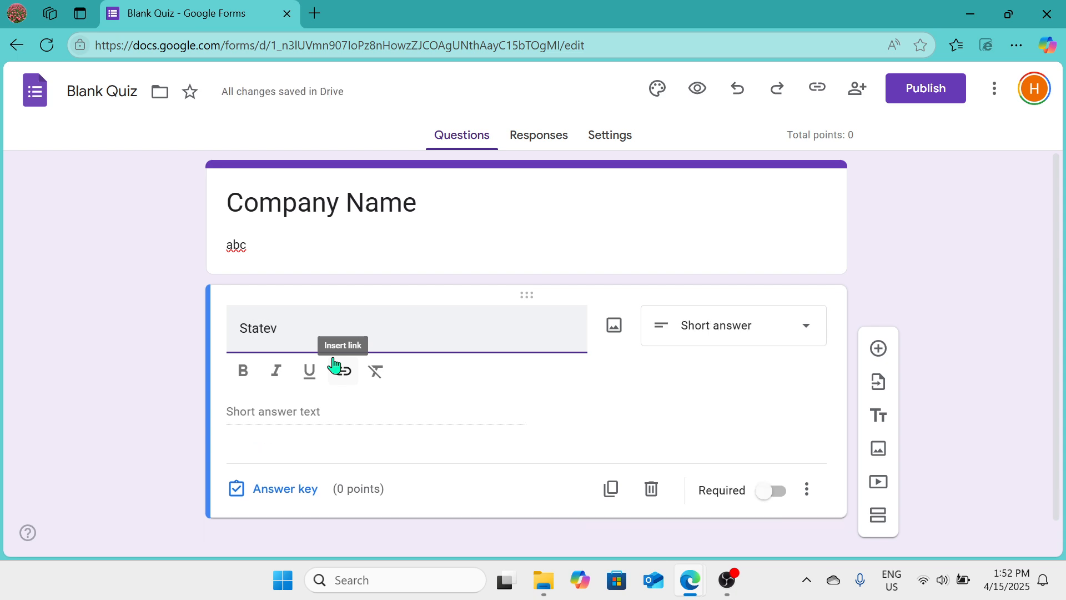
{"action": "key", "text": "BackSpace"}
{"action": "type", "text": "you"}
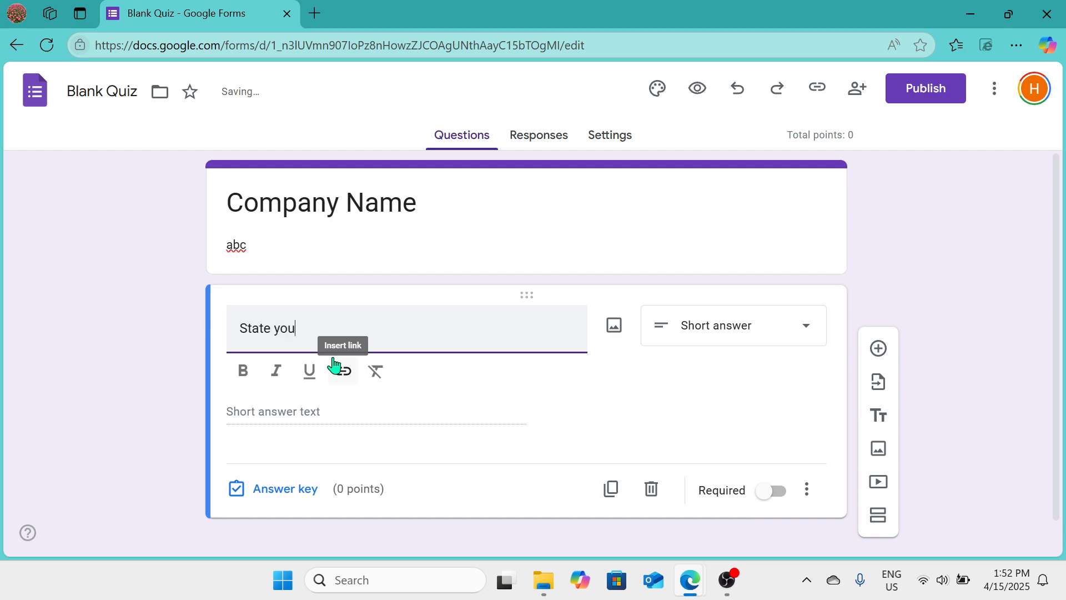
{"action": "type", "text": "r name."}
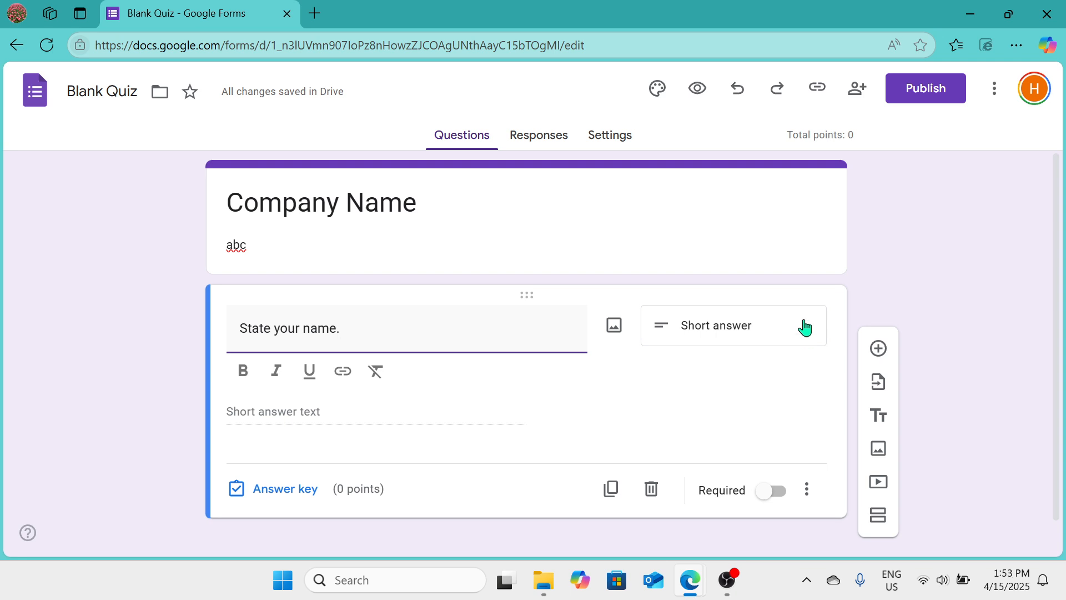
Step: Set the first question's type to Short answer
{"action": "left_click", "coordinate": [810, 337]}
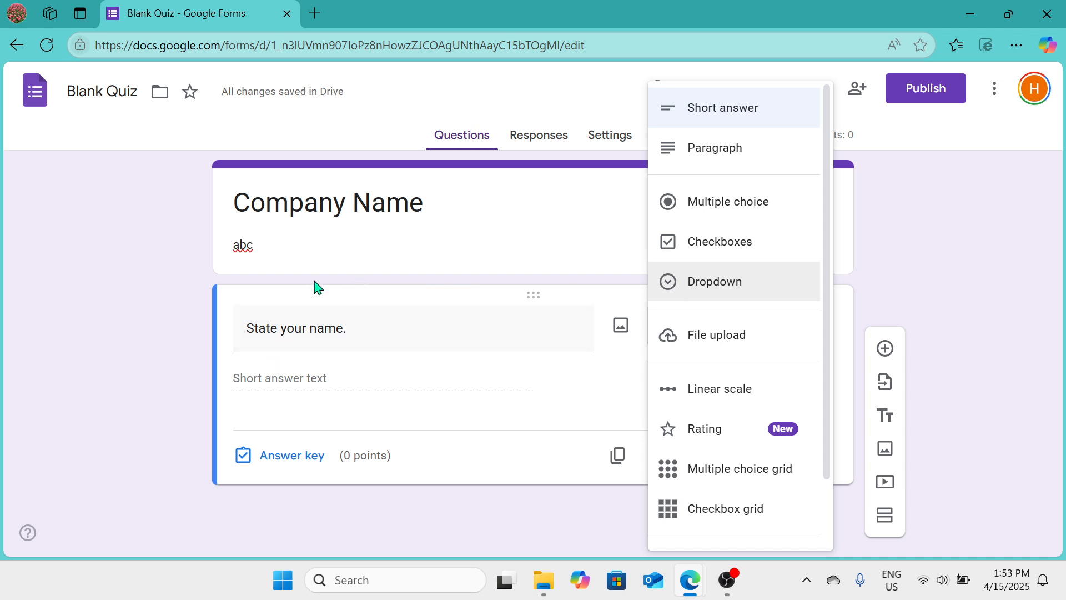
{"action": "left_click", "coordinate": [744, 120]}
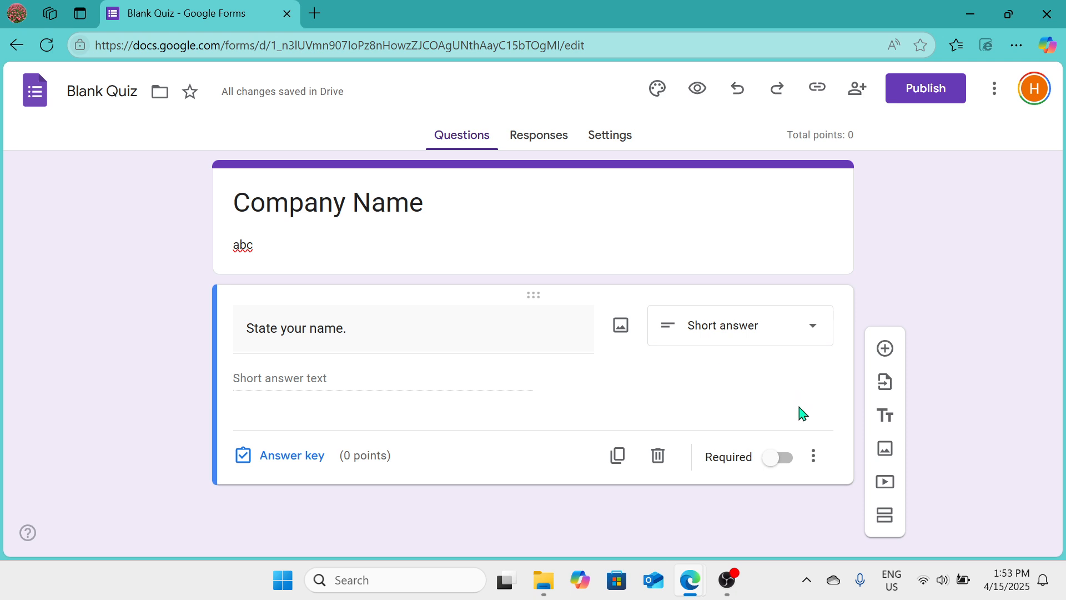
{"action": "left_click", "coordinate": [792, 465]}
{"action": "left_click", "coordinate": [264, 460]}
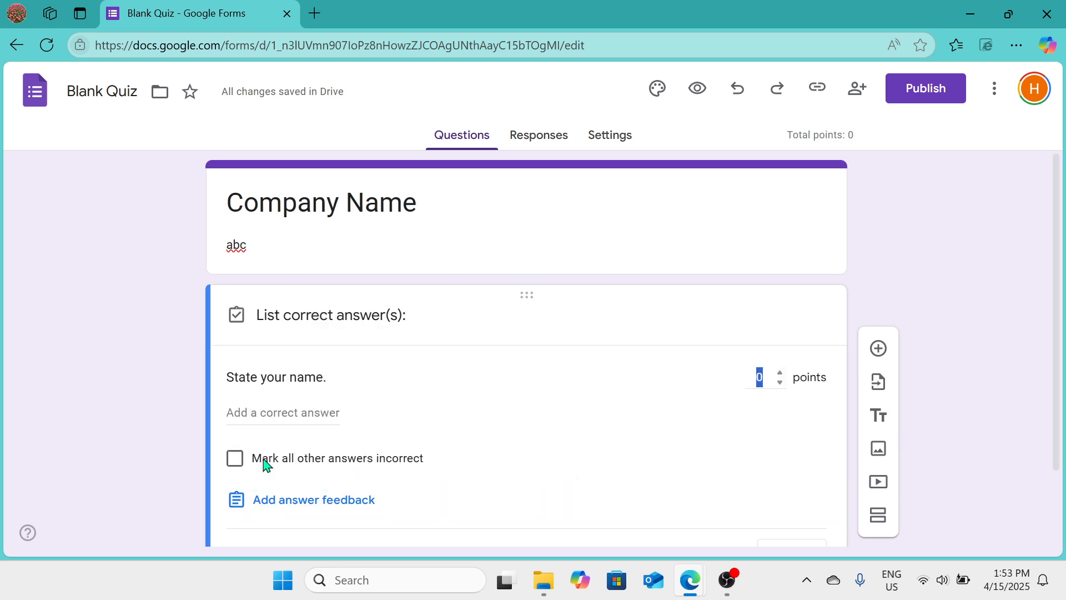
{"action": "scroll", "coordinate": [583, 417], "scroll_direction": "down", "scroll_amount": 2}
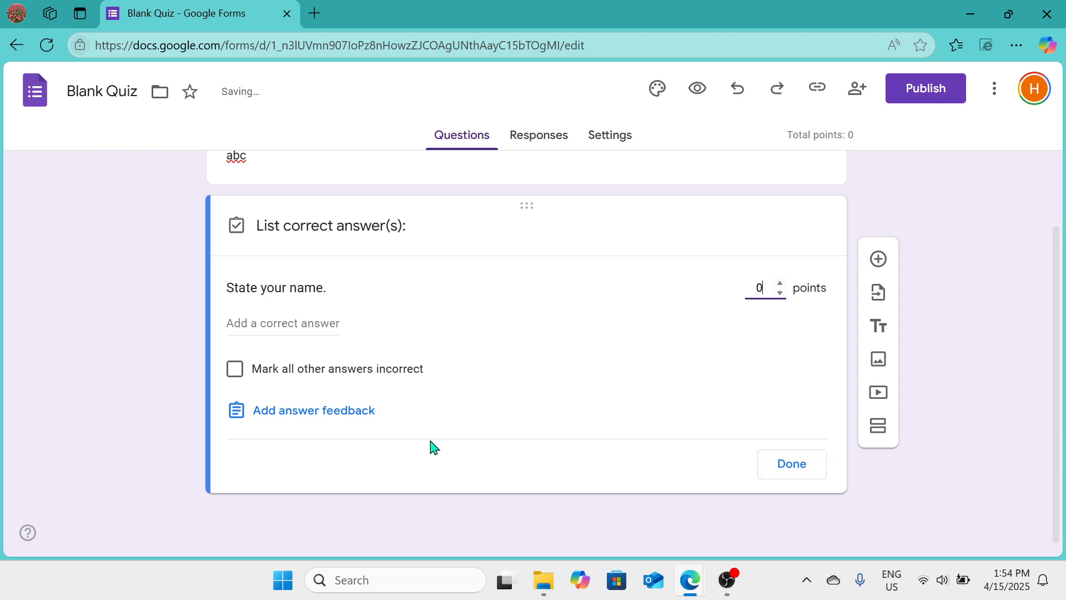
{"action": "left_click", "coordinate": [329, 411]}
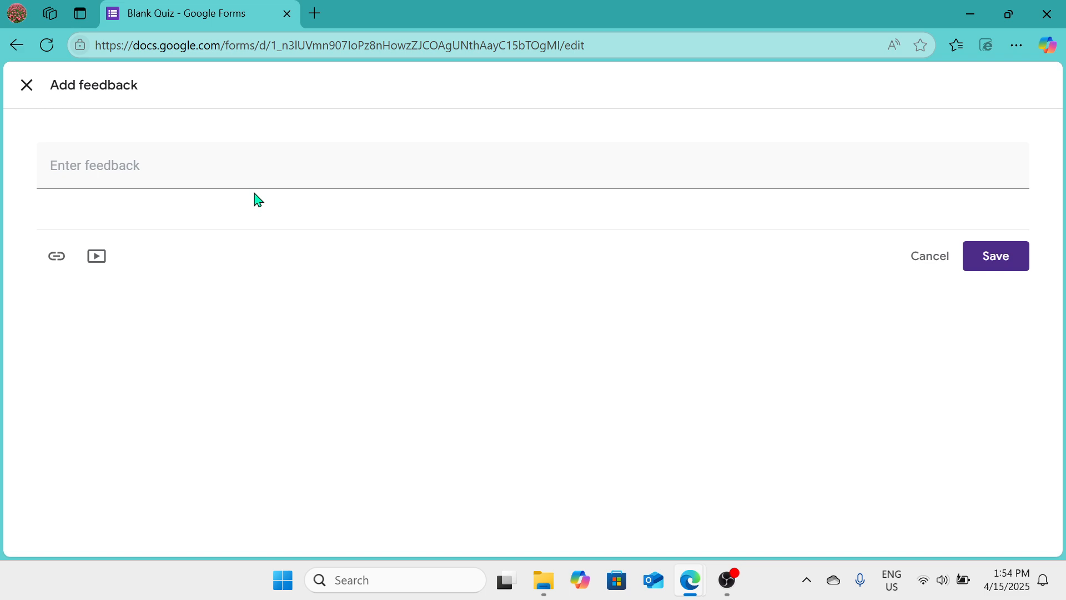
{"action": "left_click", "coordinate": [27, 85]}
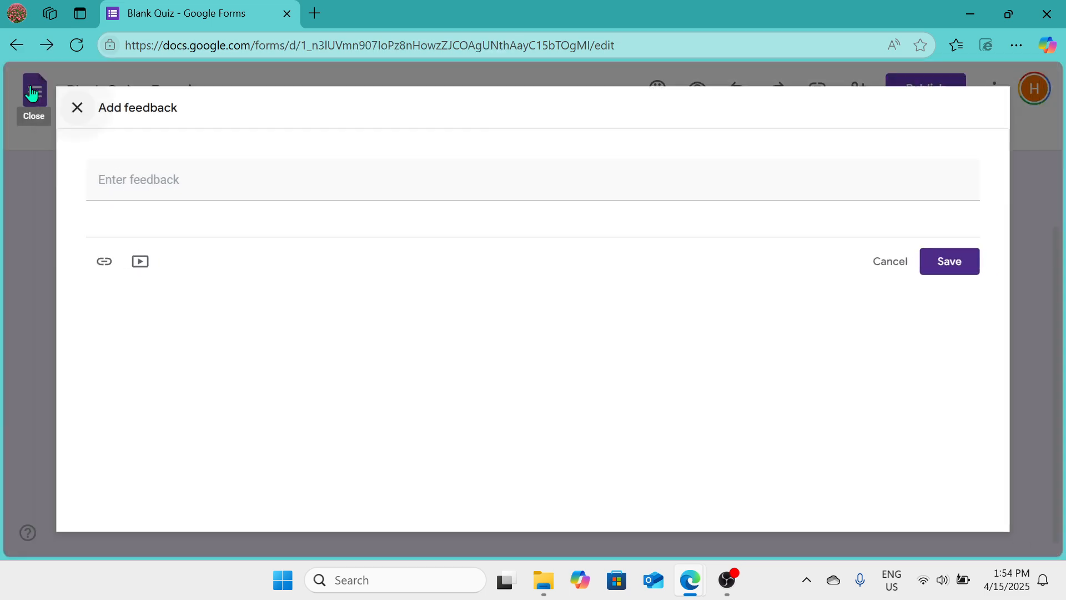
{"action": "scroll", "coordinate": [613, 308], "scroll_direction": "down", "scroll_amount": 1}
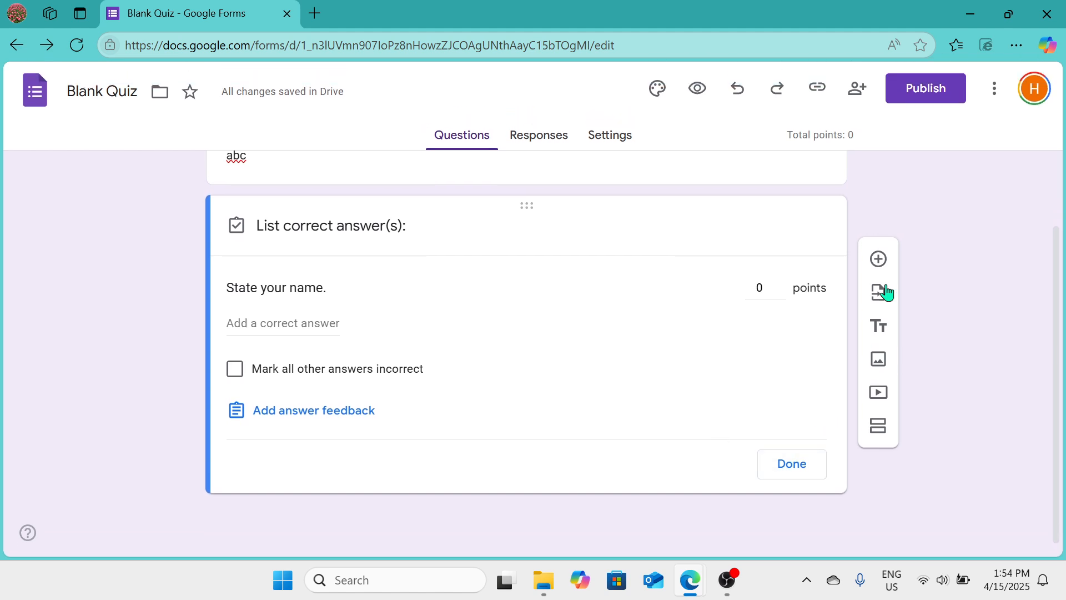
Step: Add a required short-answer question titled gamail below the first question
{"action": "left_click", "coordinate": [879, 259]}
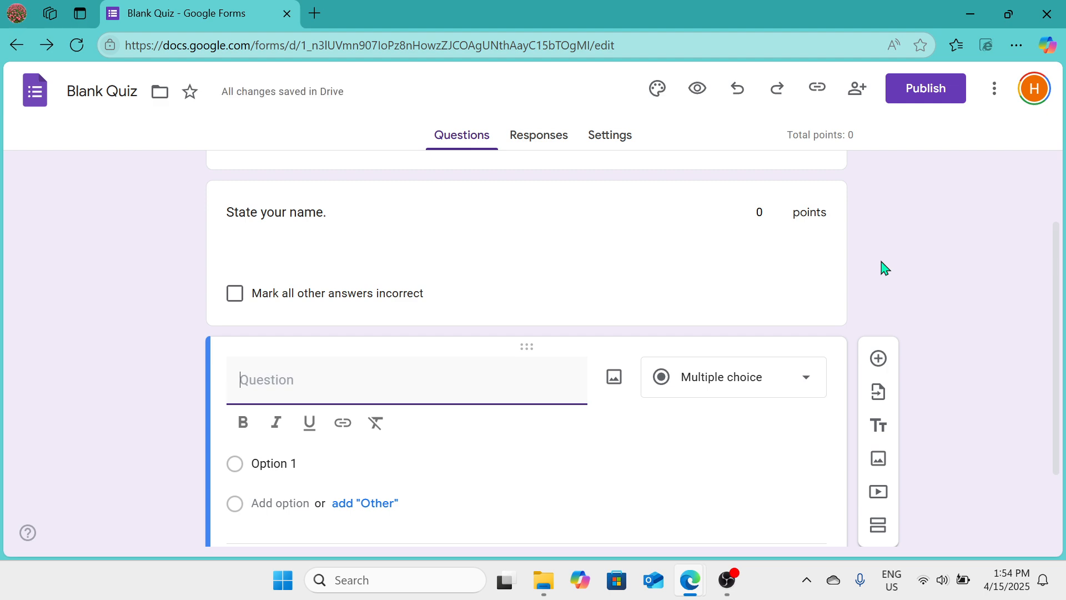
{"action": "type", "text": "gamail"}
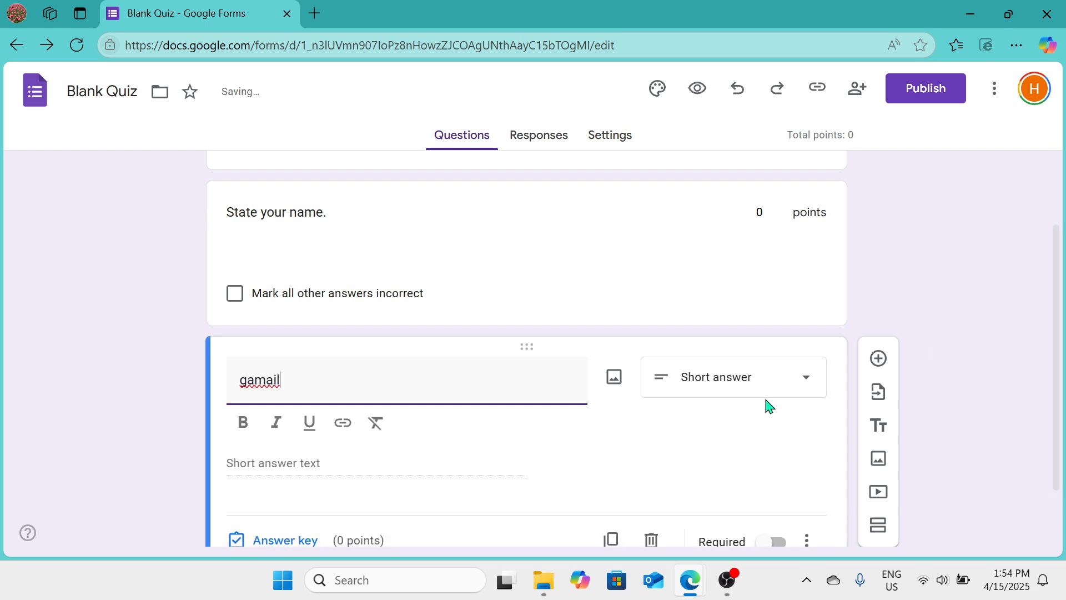
{"action": "left_click", "coordinate": [795, 384]}
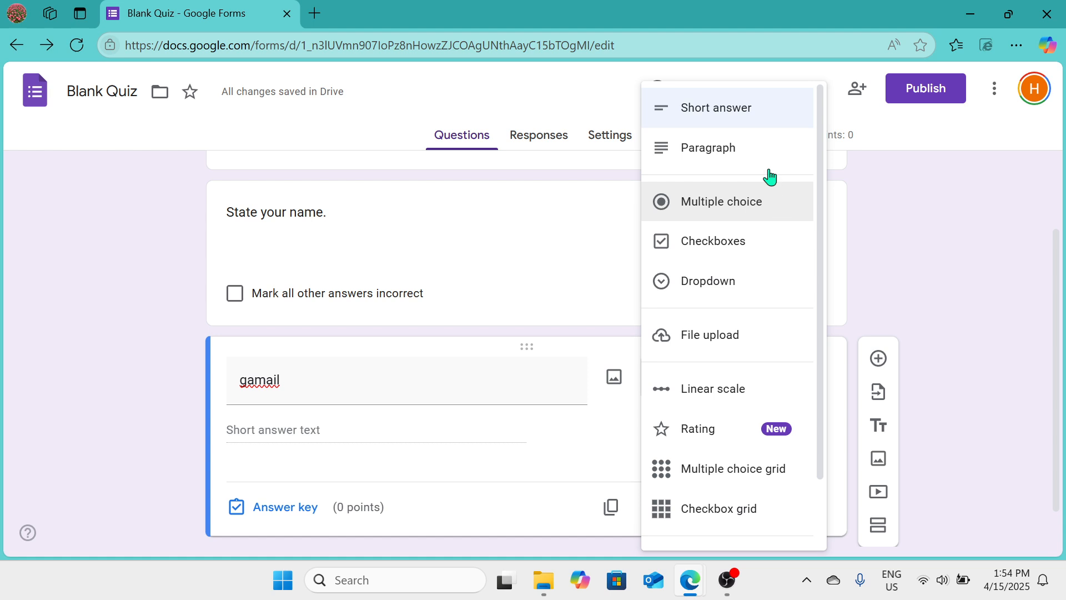
{"action": "left_click", "coordinate": [776, 116]}
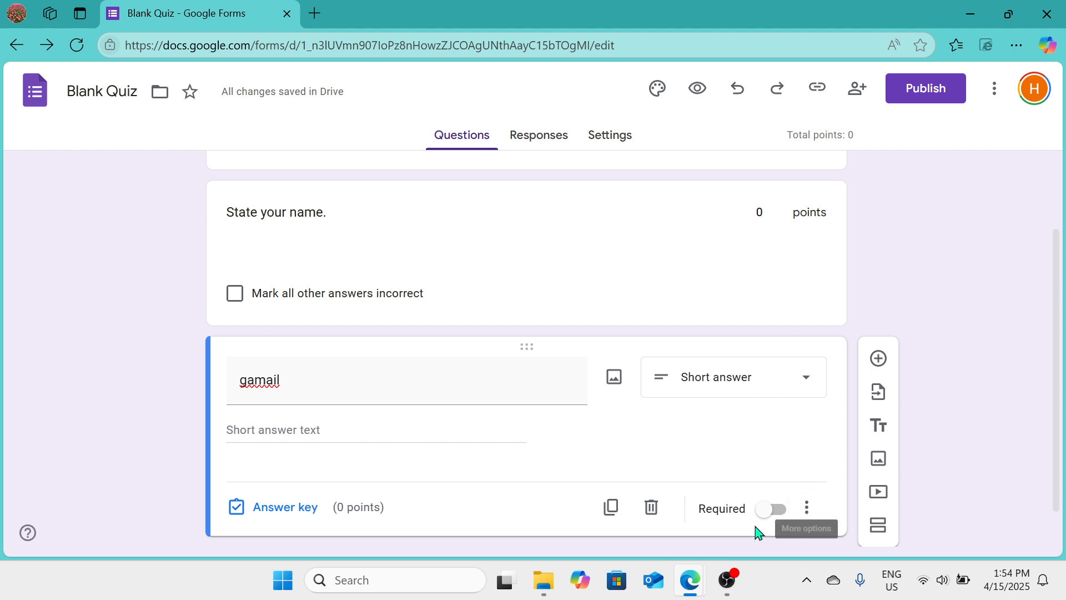
{"action": "left_click", "coordinate": [768, 510]}
{"action": "scroll", "coordinate": [766, 514], "scroll_direction": "down", "scroll_amount": 1}
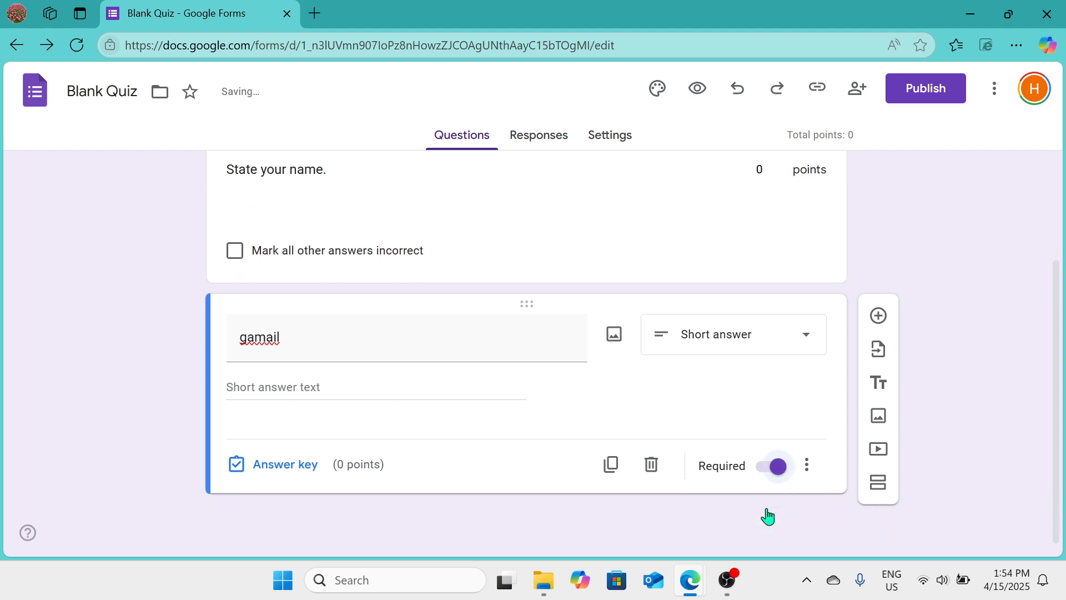
Step: Add a multiple-choice question with the options yes, no and Other
{"action": "left_click", "coordinate": [879, 316]}
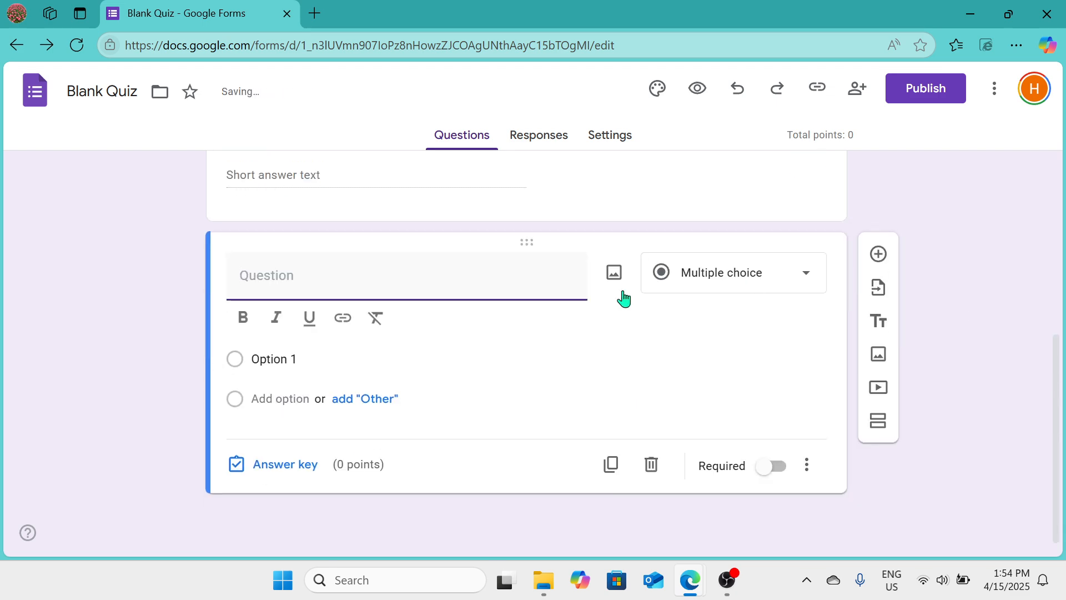
{"action": "left_click", "coordinate": [472, 279]}
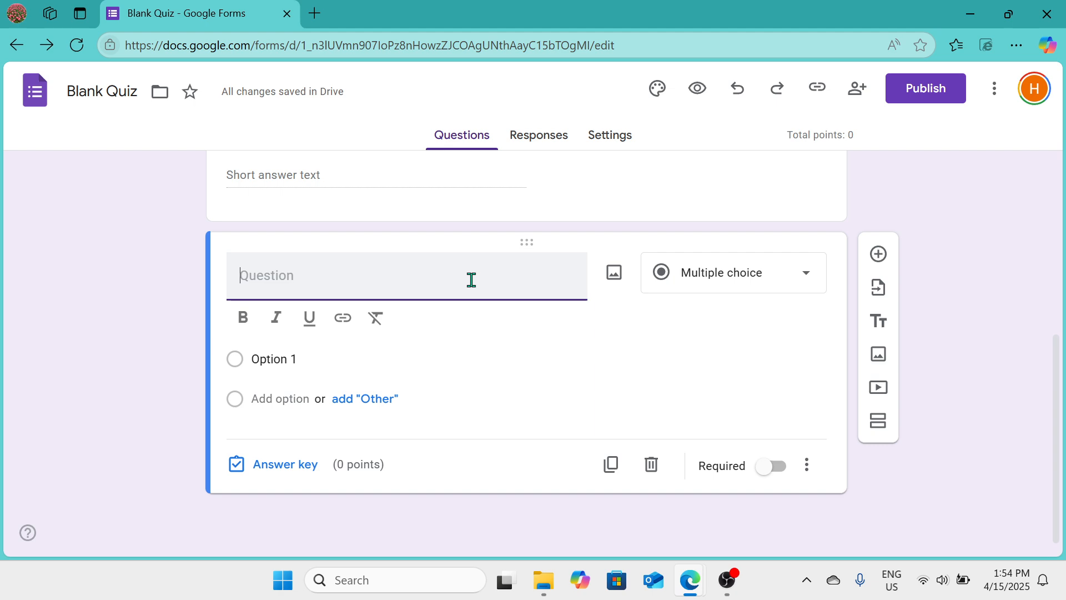
{"action": "left_click", "coordinate": [298, 359]}
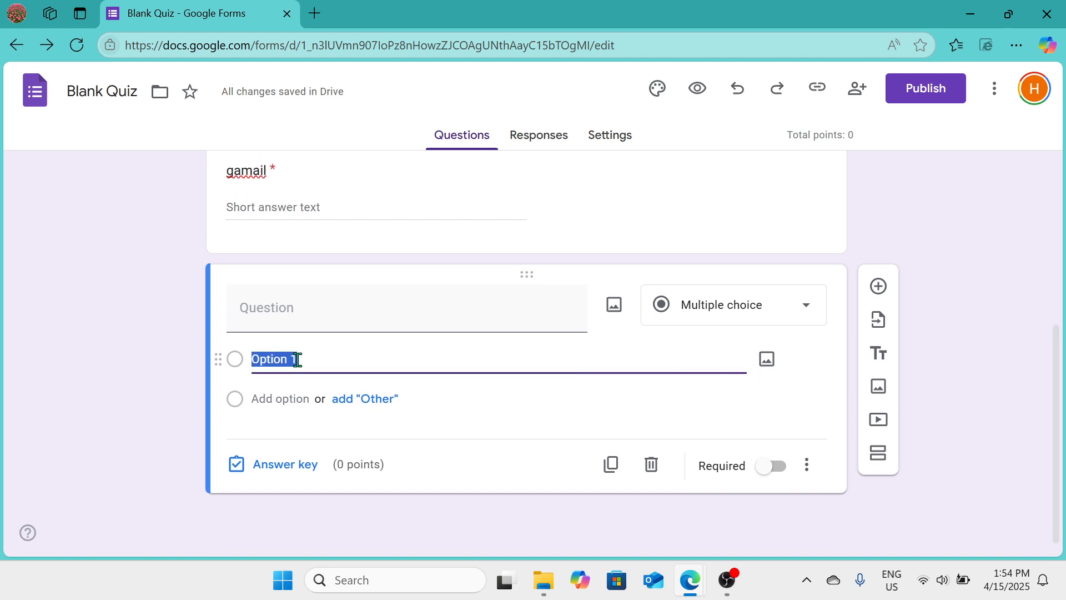
{"action": "type", "text": "yes"}
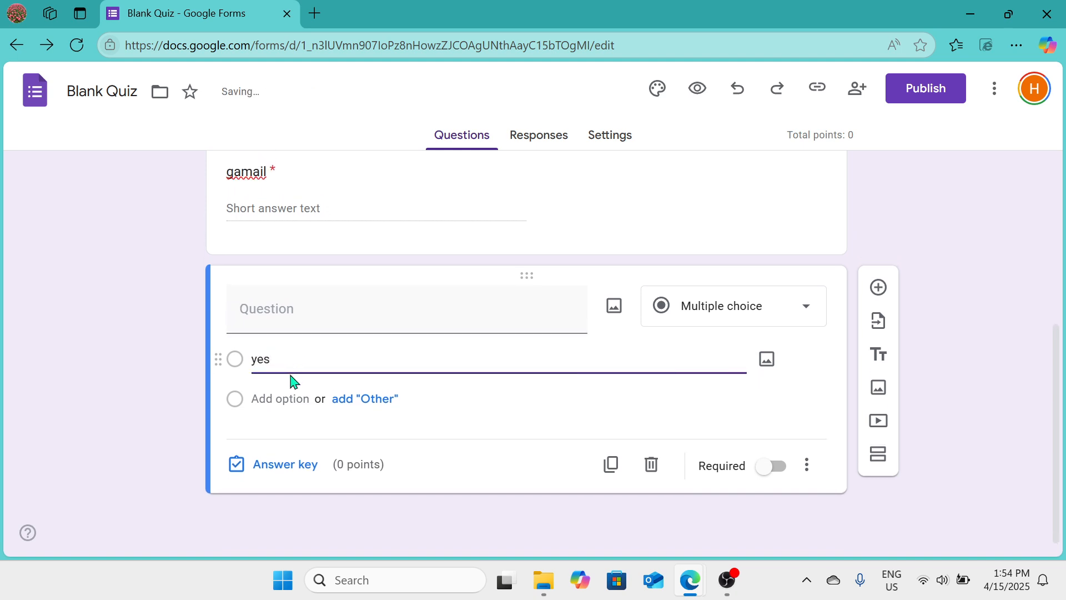
{"action": "left_click", "coordinate": [283, 409]}
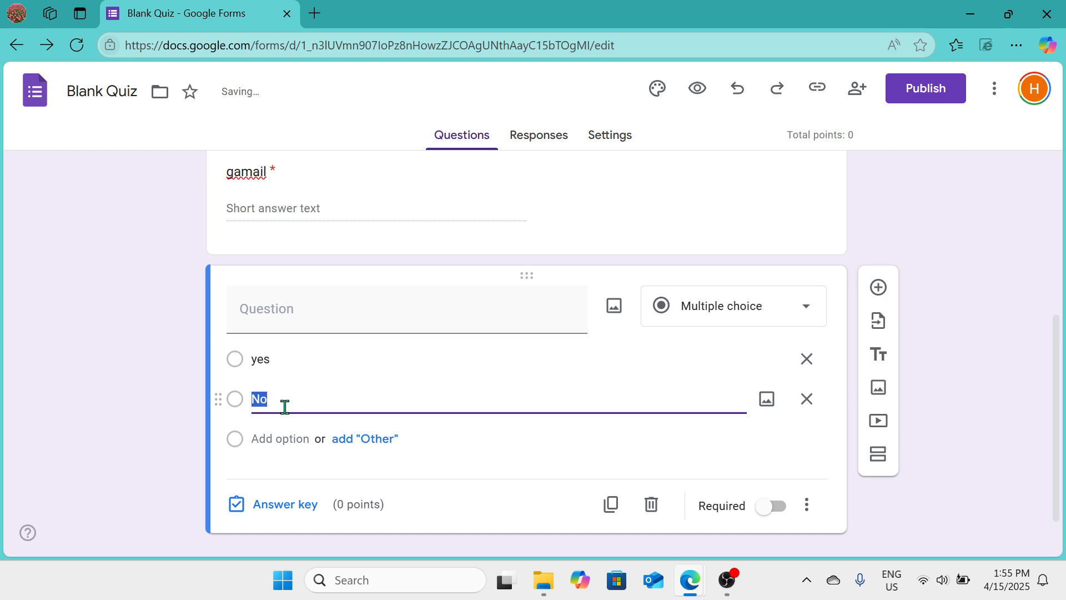
{"action": "type", "text": "no"}
{"action": "scroll", "coordinate": [285, 408], "scroll_direction": "down", "scroll_amount": 1}
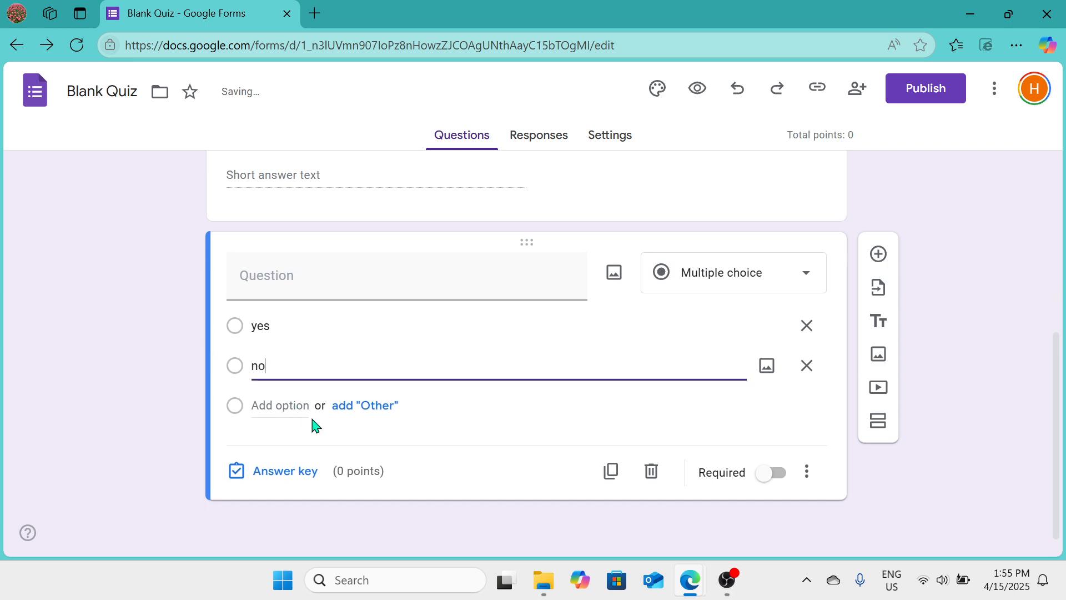
{"action": "left_click", "coordinate": [389, 404]}
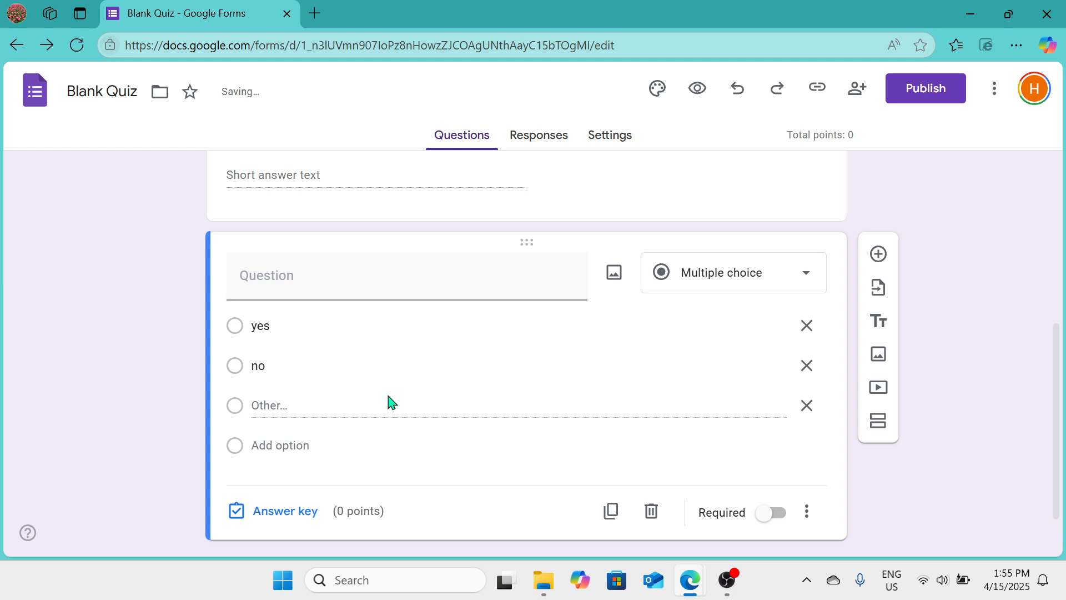
Step: Review the form's publish and sharing settings
{"action": "scroll", "coordinate": [554, 425], "scroll_direction": "up", "scroll_amount": 6}
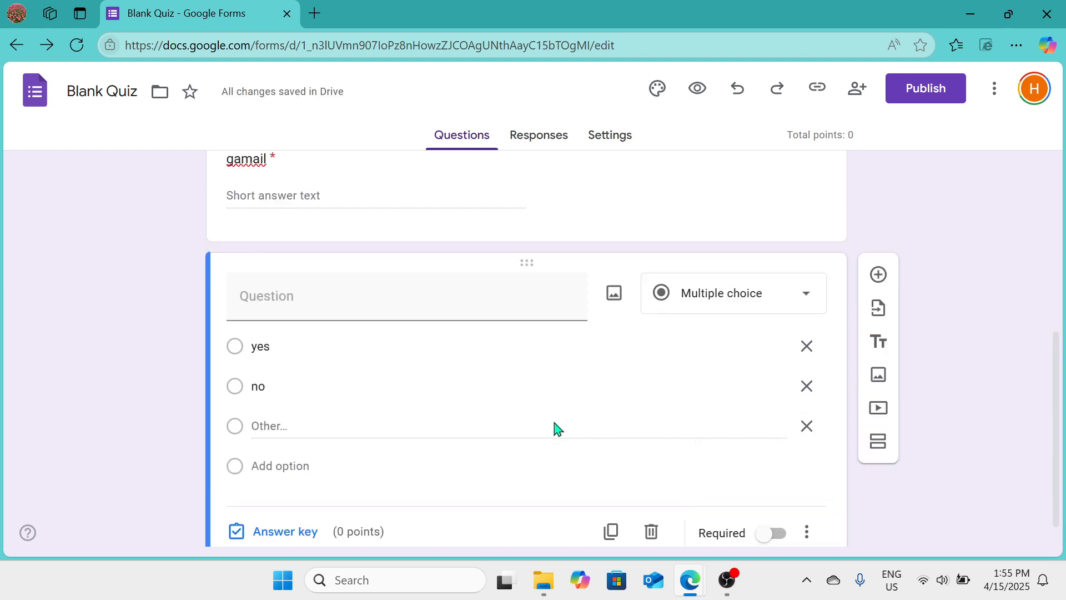
{"action": "scroll", "coordinate": [554, 421], "scroll_direction": "down", "scroll_amount": 4}
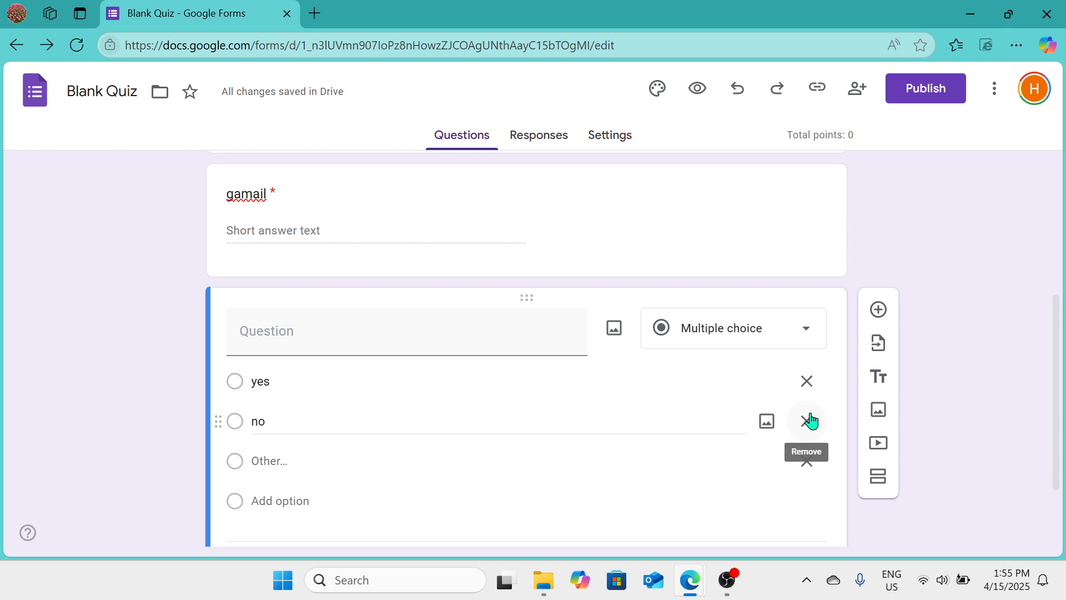
{"action": "scroll", "coordinate": [710, 458], "scroll_direction": "down", "scroll_amount": 2}
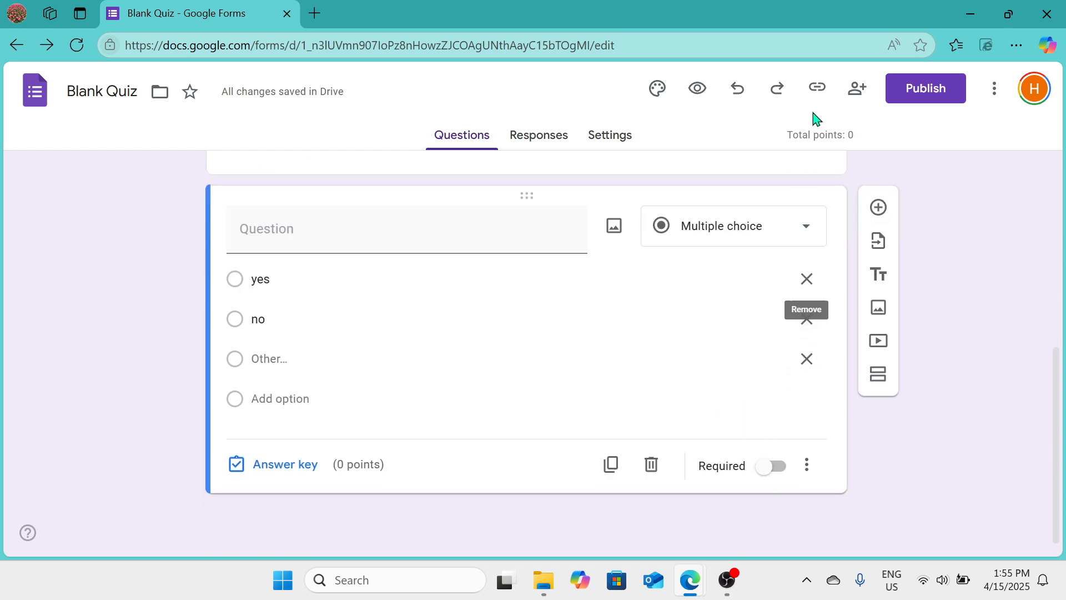
{"action": "left_click", "coordinate": [933, 90]}
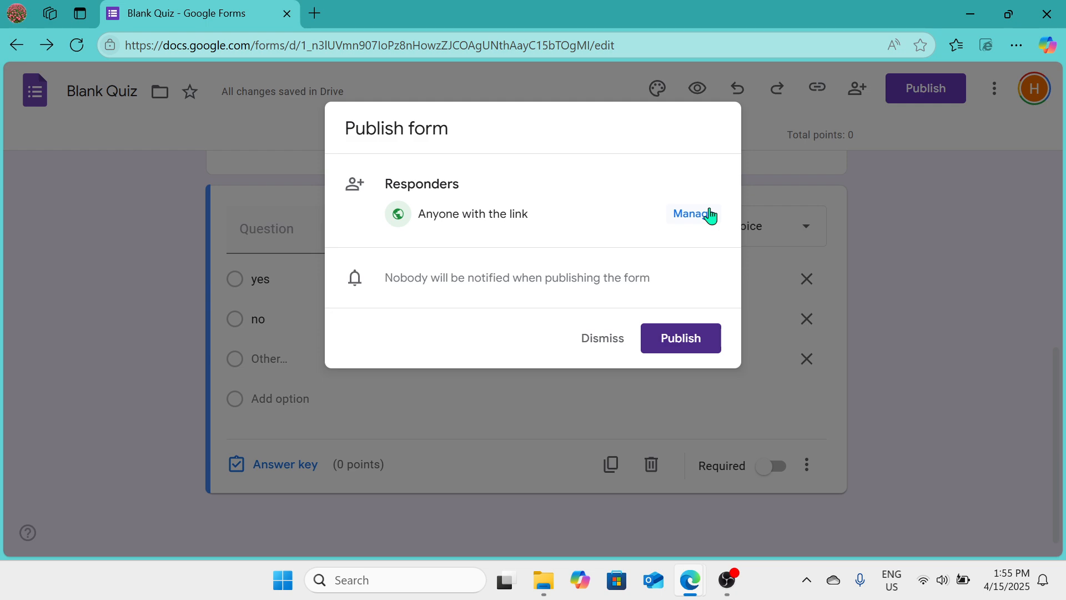
{"action": "left_click", "coordinate": [611, 340]}
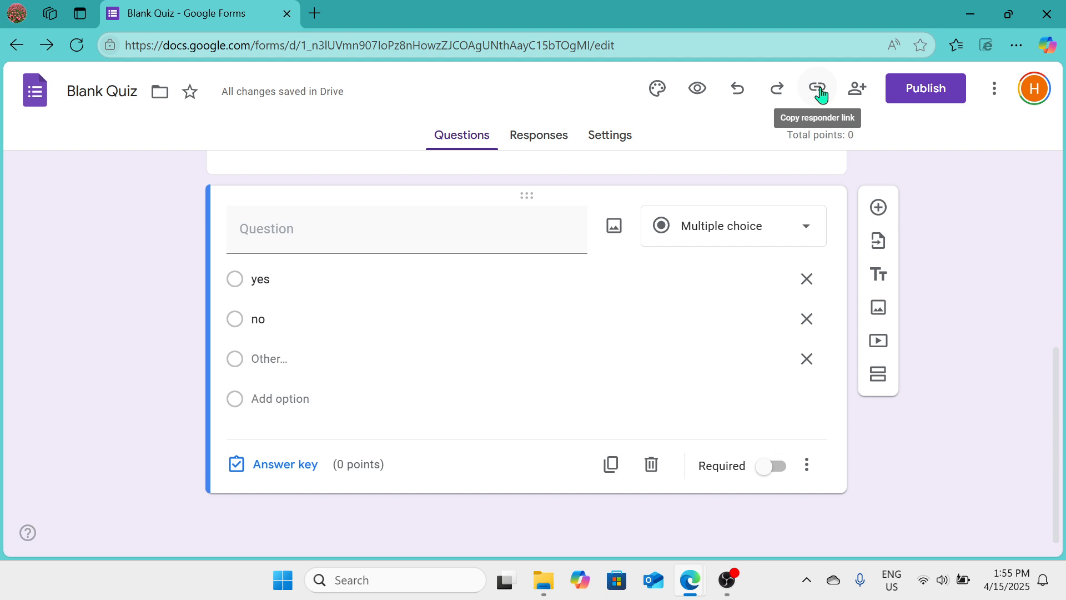
{"action": "left_click", "coordinate": [858, 92]}
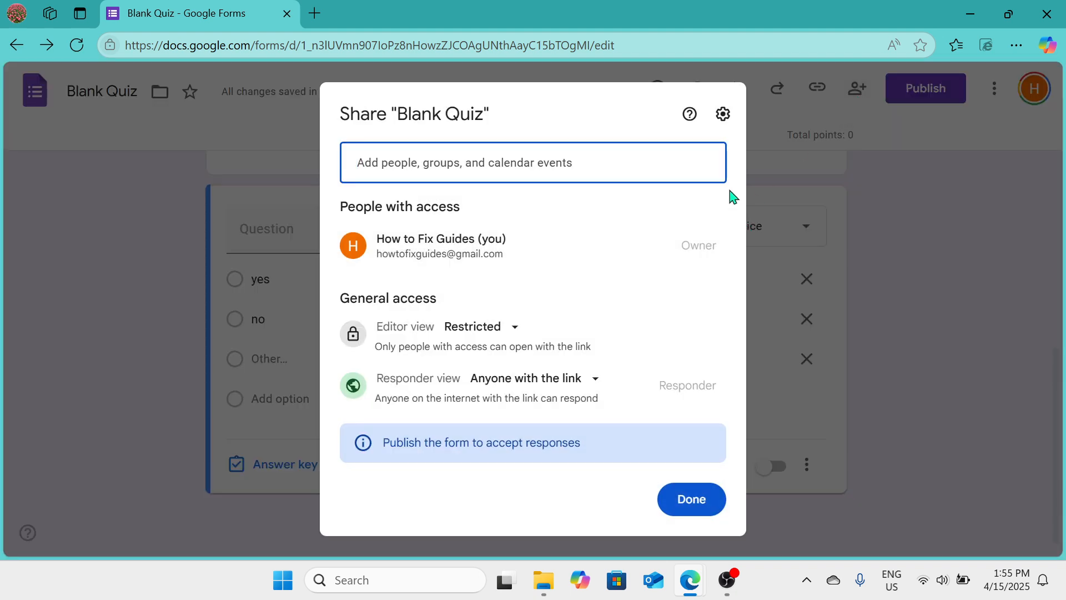
{"action": "left_click", "coordinate": [815, 428]}
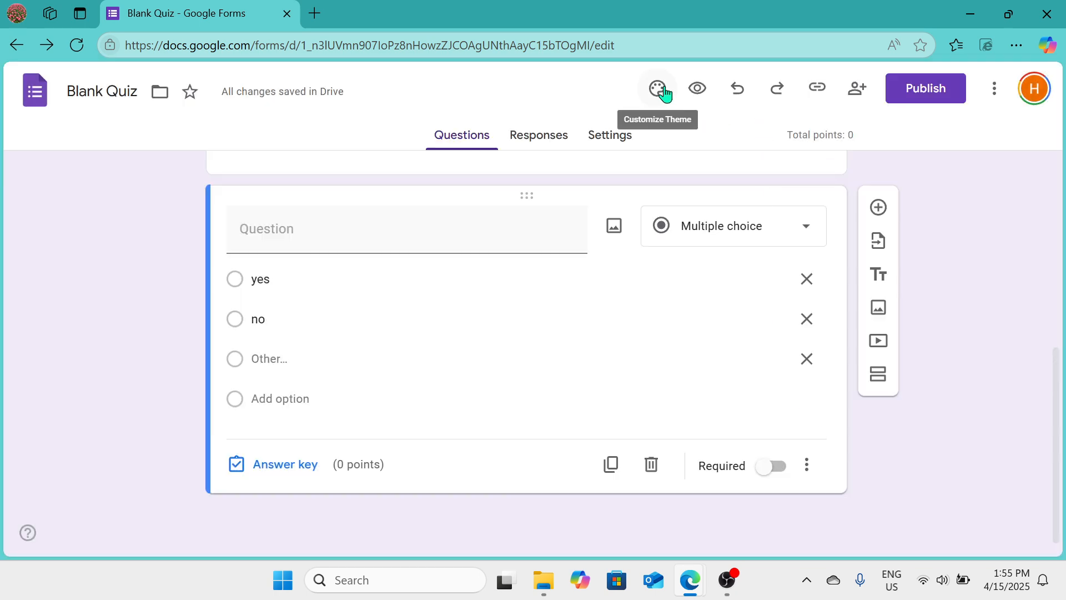
Step: Set the theme header to the purple spheres image from the Work and School themes
{"action": "left_click", "coordinate": [661, 91]}
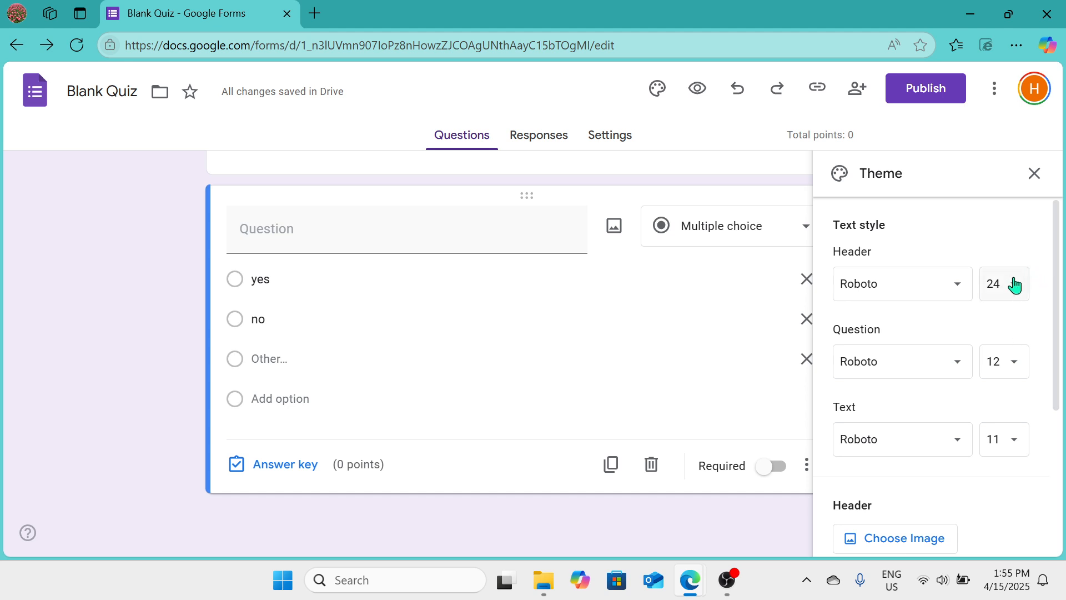
{"action": "scroll", "coordinate": [1015, 285], "scroll_direction": "down", "scroll_amount": 1}
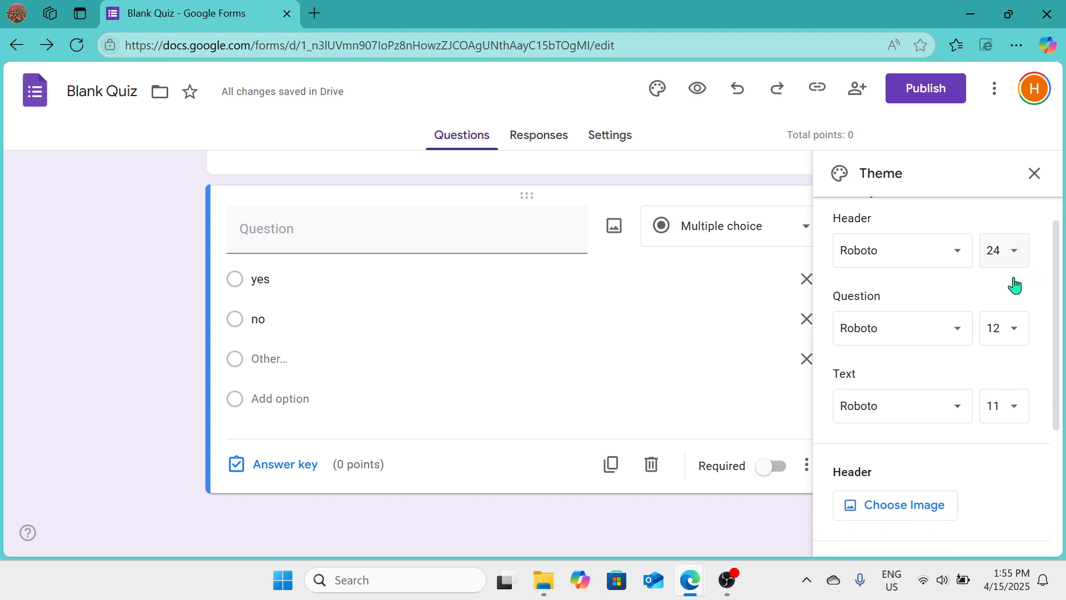
{"action": "scroll", "coordinate": [1018, 285], "scroll_direction": "down", "scroll_amount": 4}
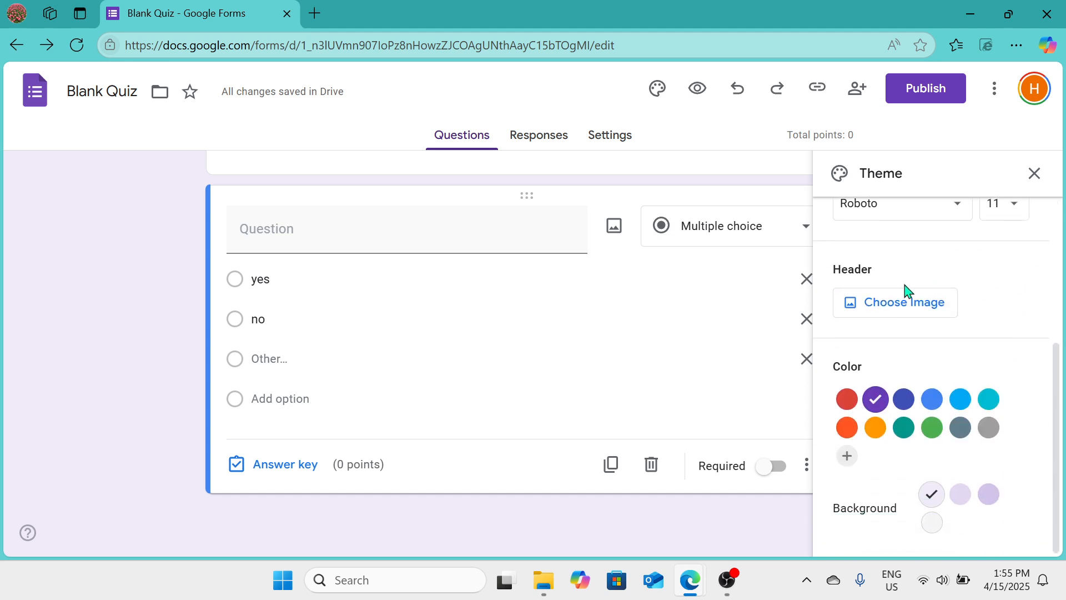
{"action": "left_click", "coordinate": [888, 306]}
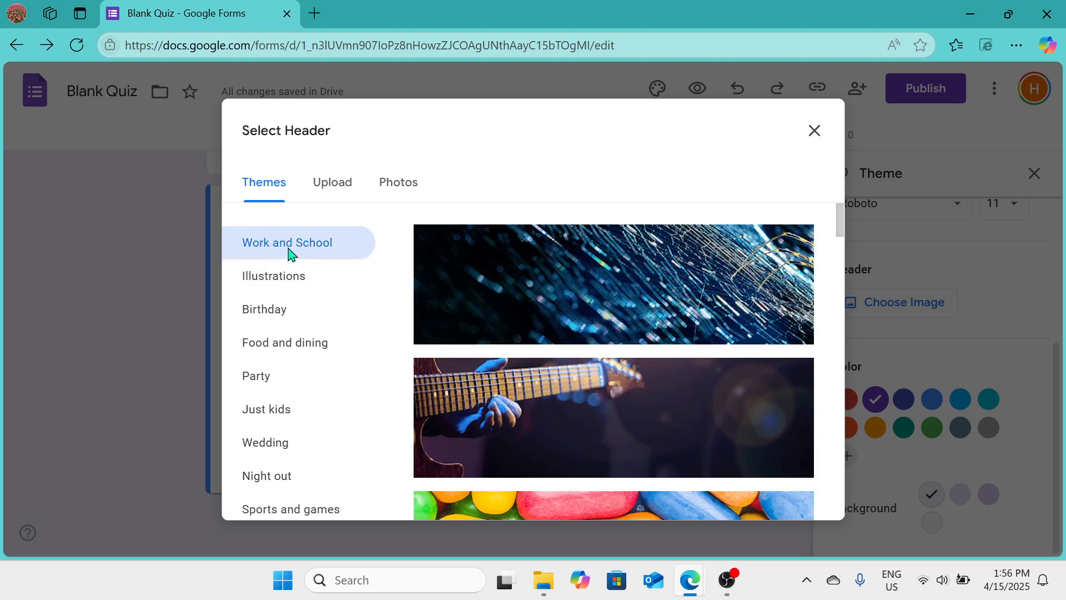
{"action": "scroll", "coordinate": [558, 384], "scroll_direction": "down", "scroll_amount": 10}
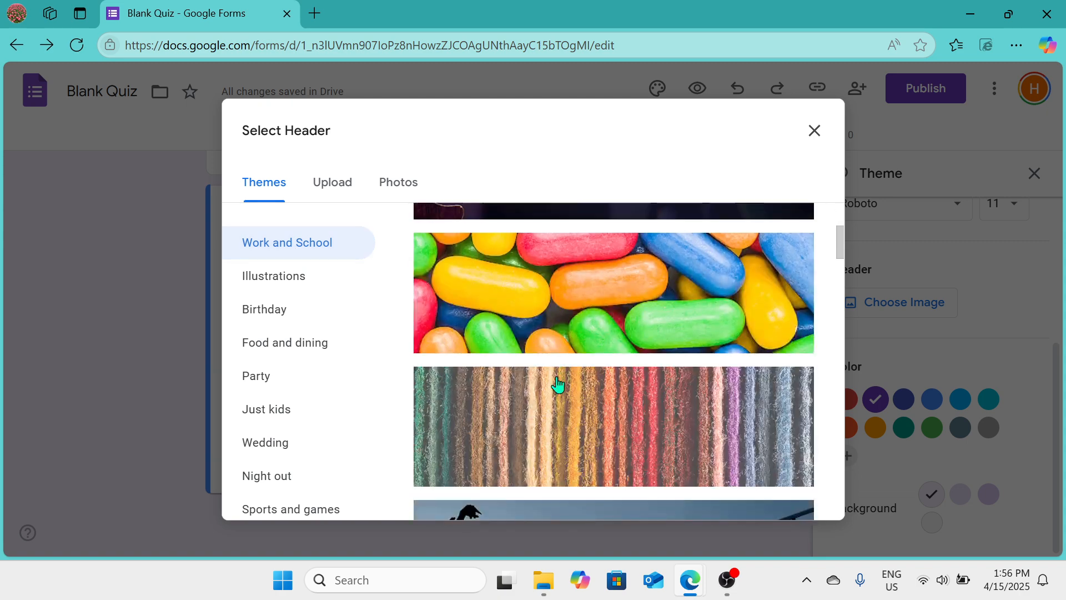
{"action": "left_click", "coordinate": [558, 384]}
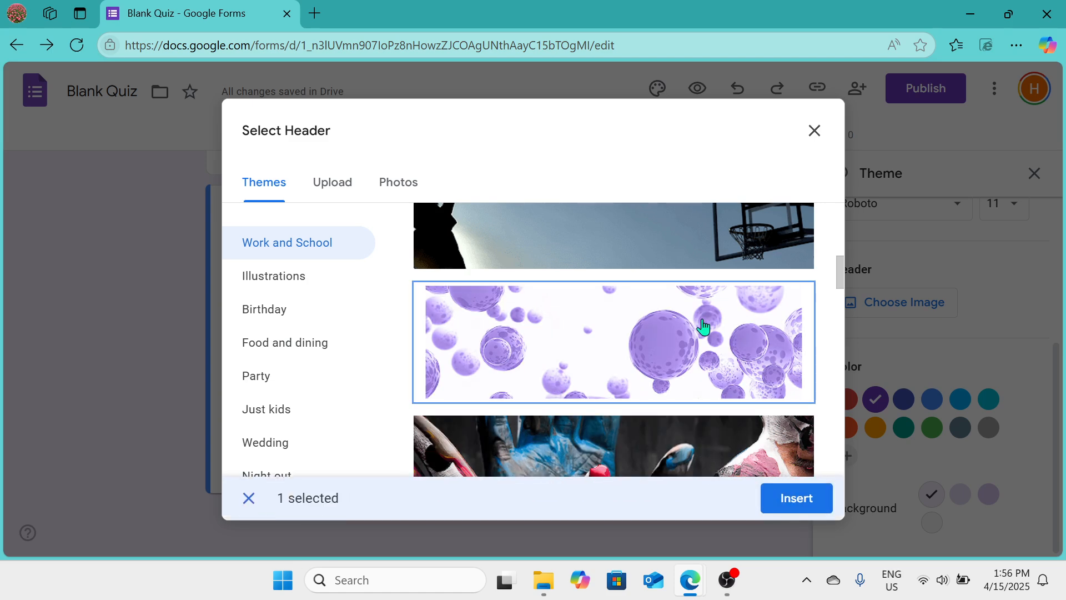
{"action": "left_click", "coordinate": [797, 499]}
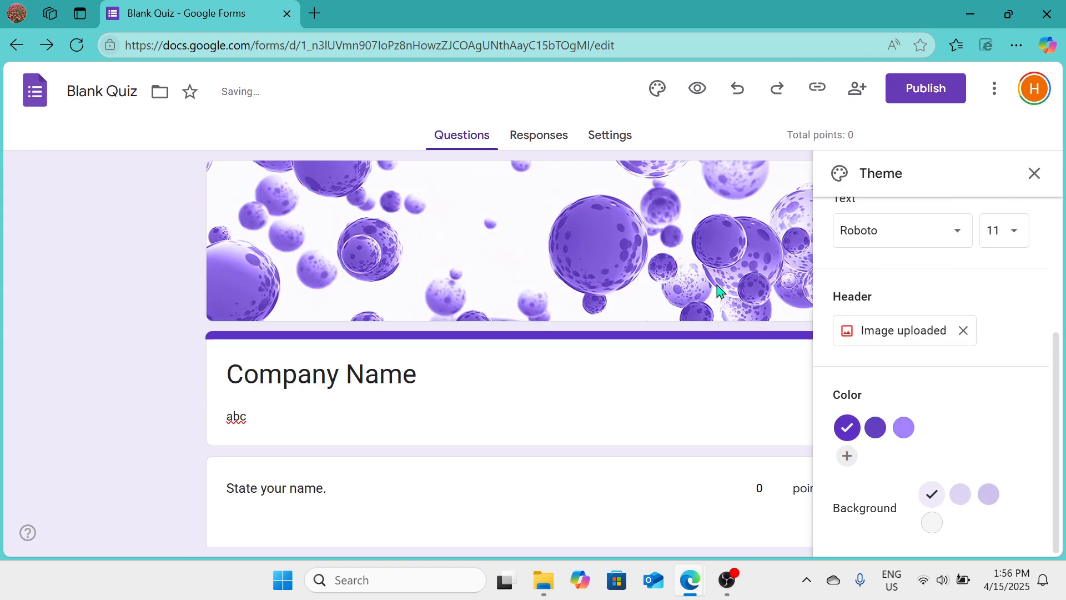
Step: Set the theme color to #a784fc and pick the medium light purple background
{"action": "scroll", "coordinate": [986, 454], "scroll_direction": "down", "scroll_amount": 1}
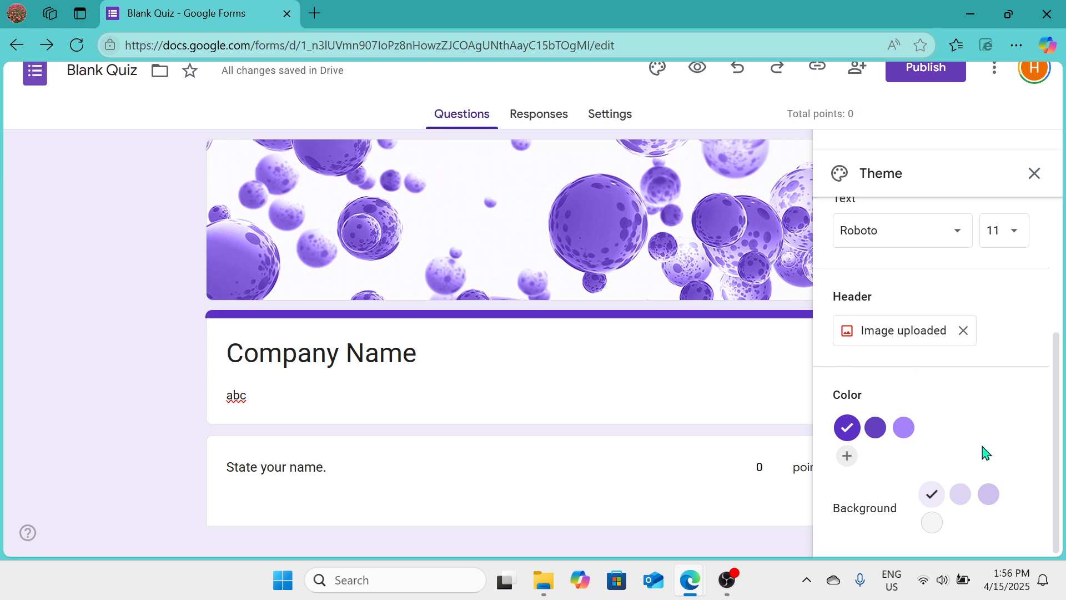
{"action": "scroll", "coordinate": [986, 454], "scroll_direction": "up", "scroll_amount": 1}
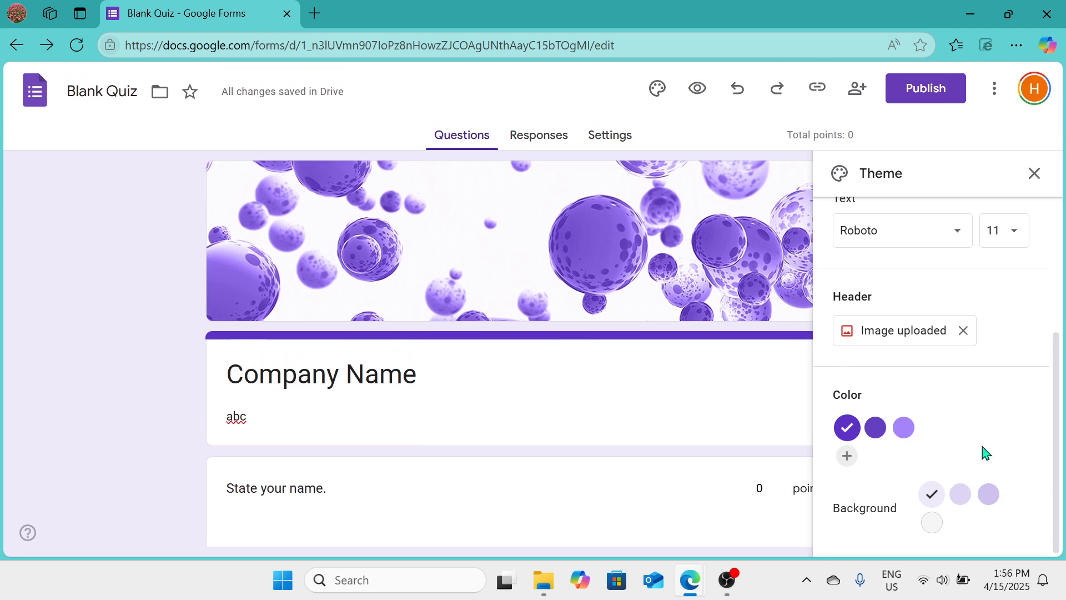
{"action": "left_click", "coordinate": [904, 430]}
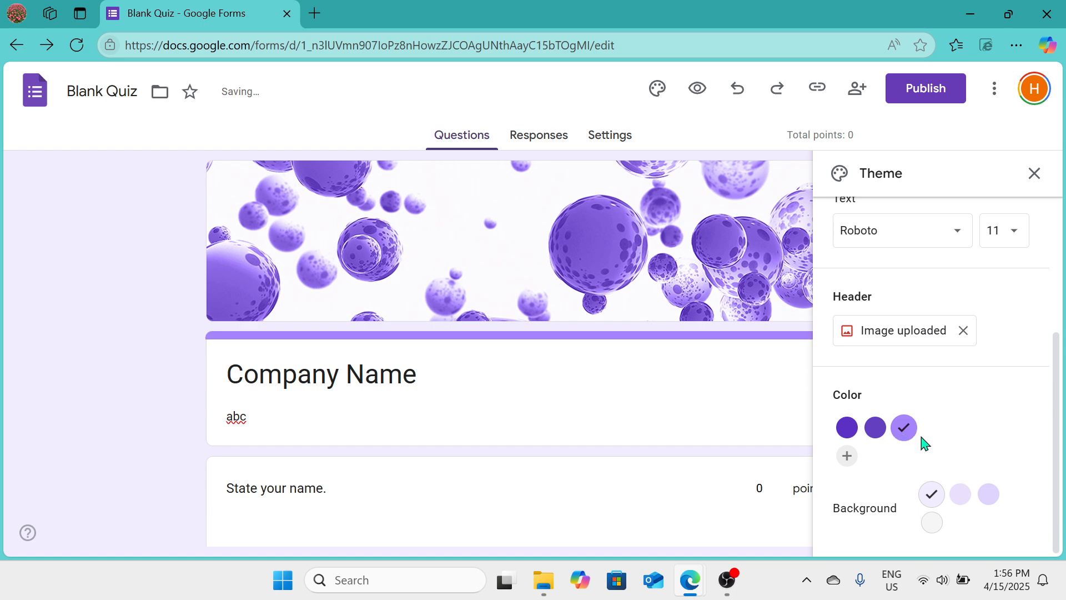
{"action": "left_click", "coordinate": [966, 495]}
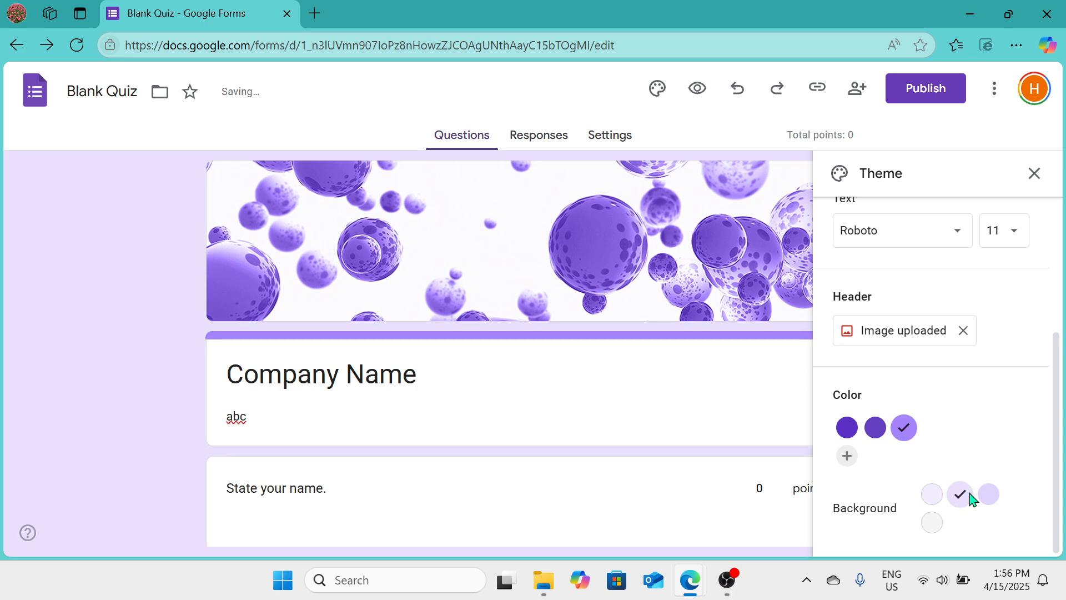
{"action": "scroll", "coordinate": [842, 469], "scroll_direction": "up", "scroll_amount": 4}
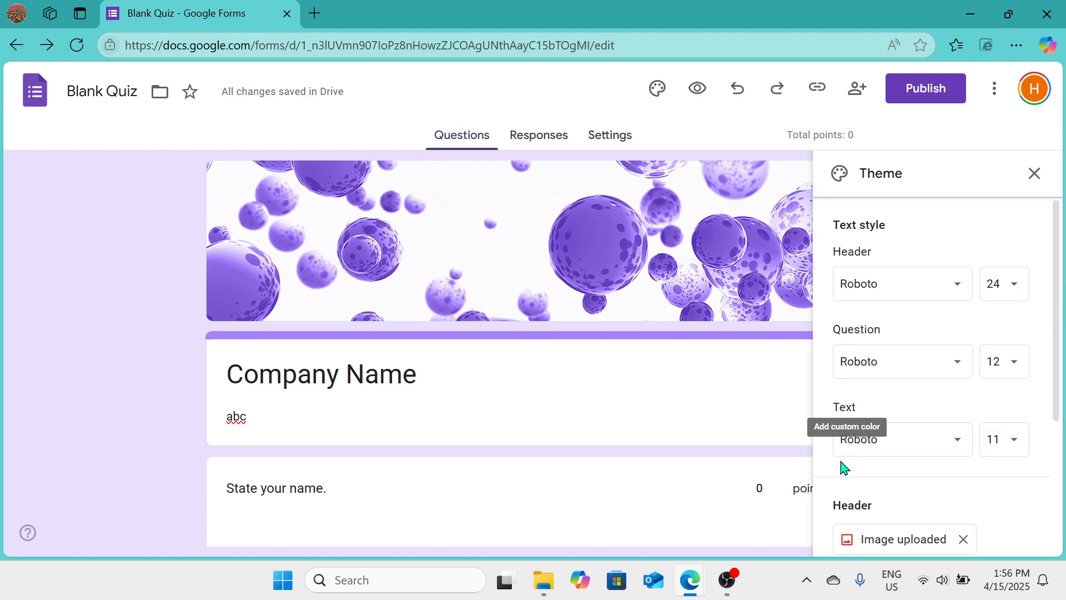
{"action": "left_click", "coordinate": [1034, 174]}
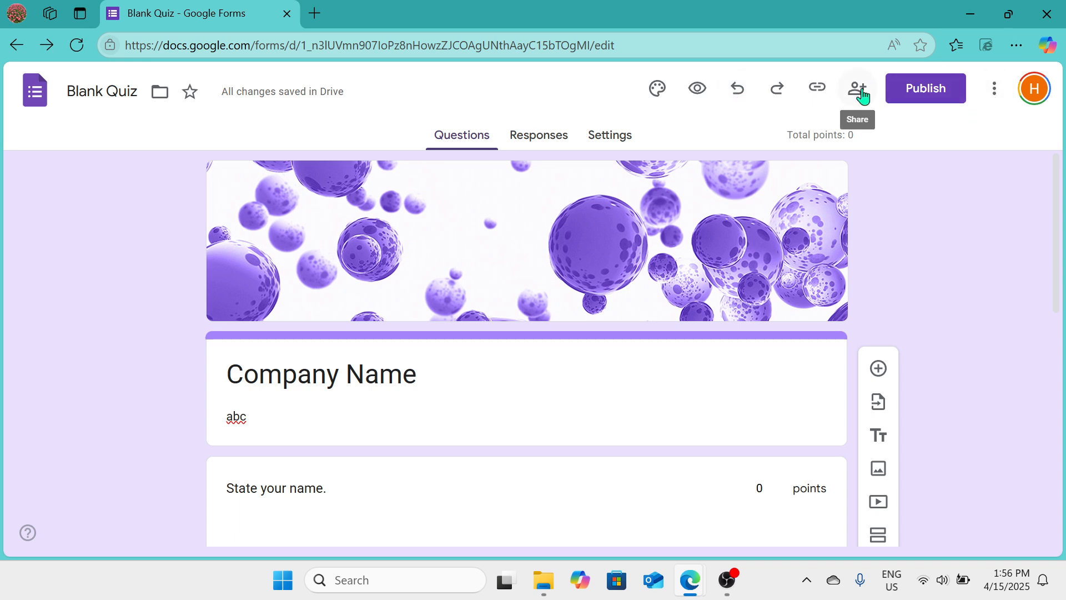
Step: Open the Responses tab and look through its options menu
{"action": "left_click", "coordinate": [552, 143]}
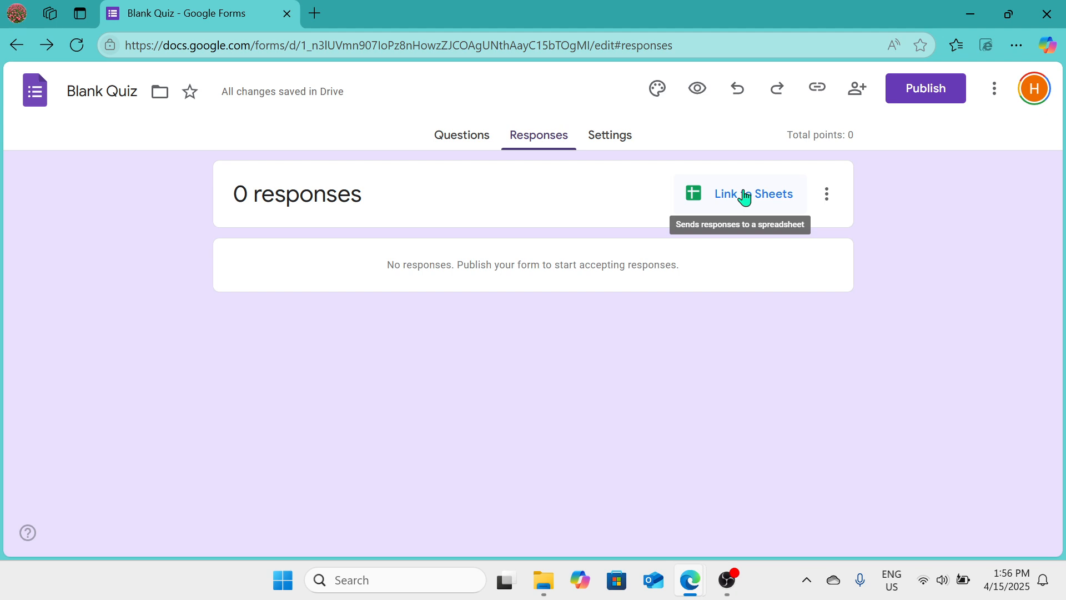
{"action": "left_click", "coordinate": [826, 197]}
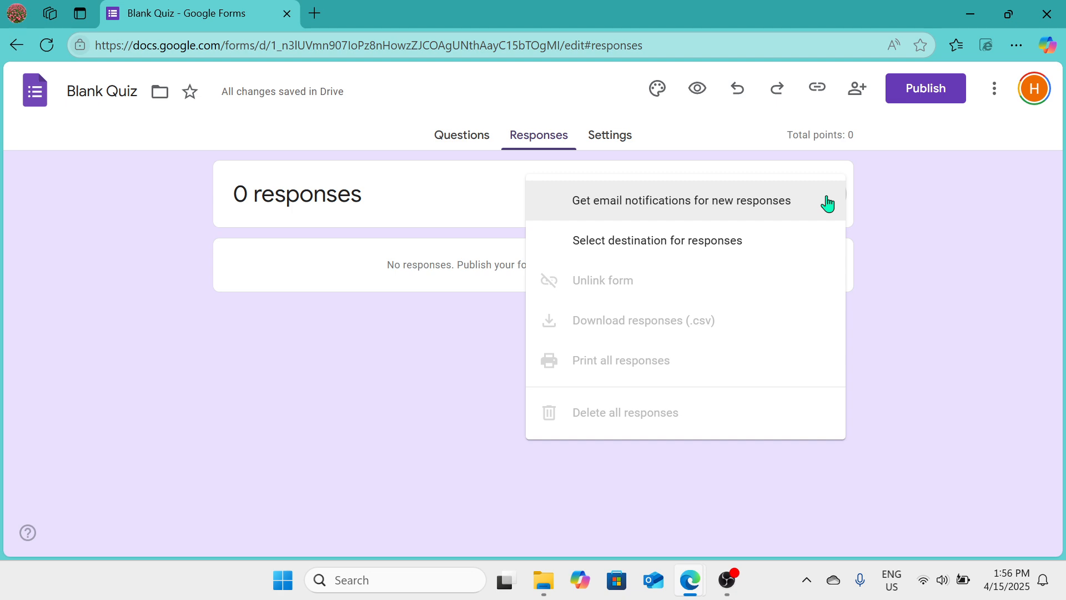
{"action": "left_click", "coordinate": [928, 212]}
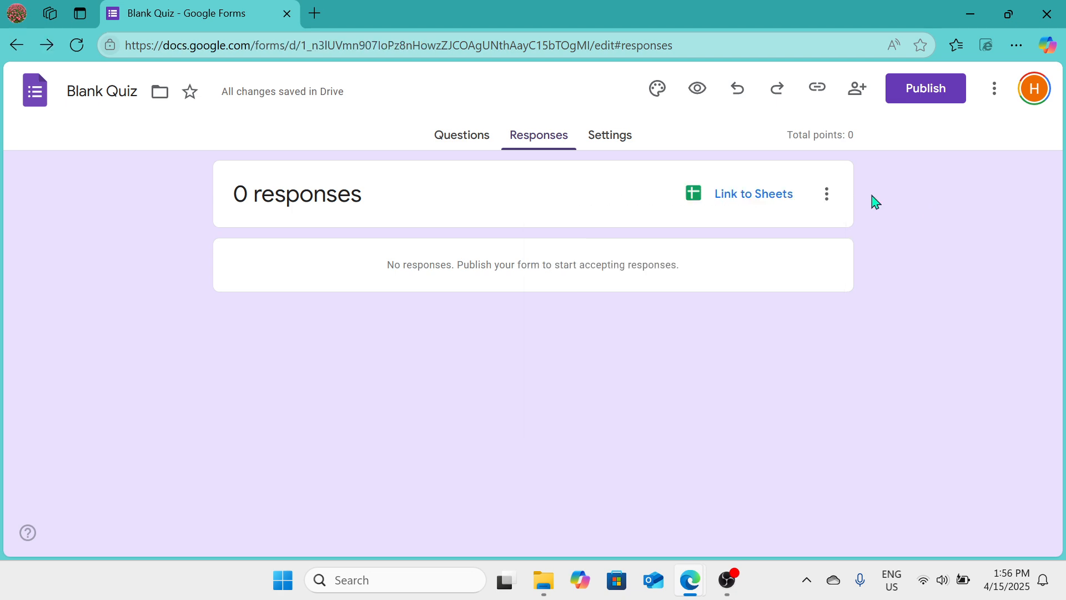
Step: Check the responses options menu, then review the quiz settings on the Settings tab down to the defaults
{"action": "left_click", "coordinate": [831, 197]}
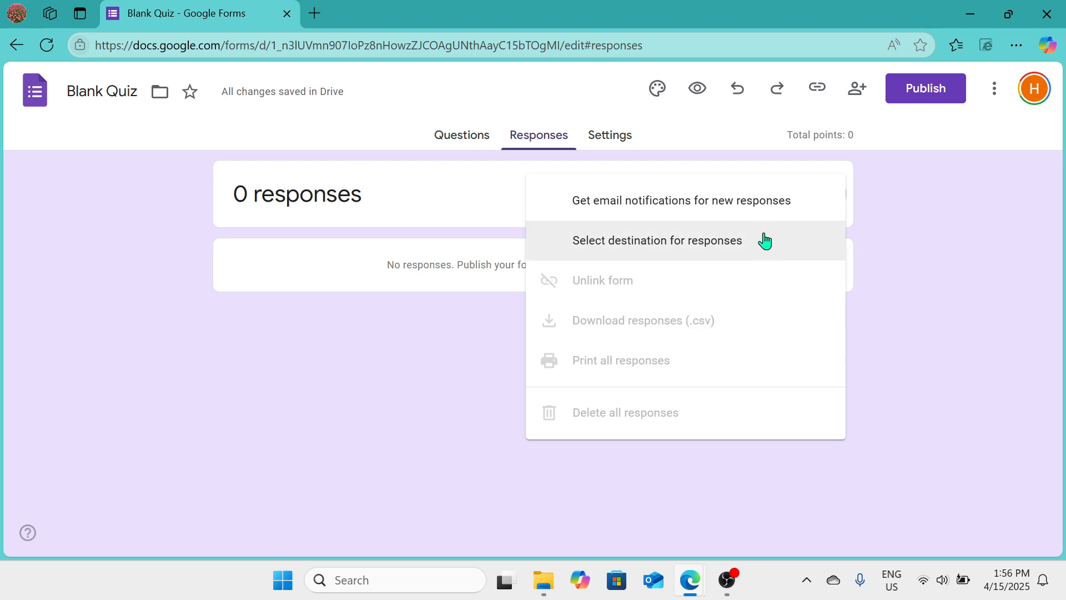
{"action": "left_click", "coordinate": [889, 278]}
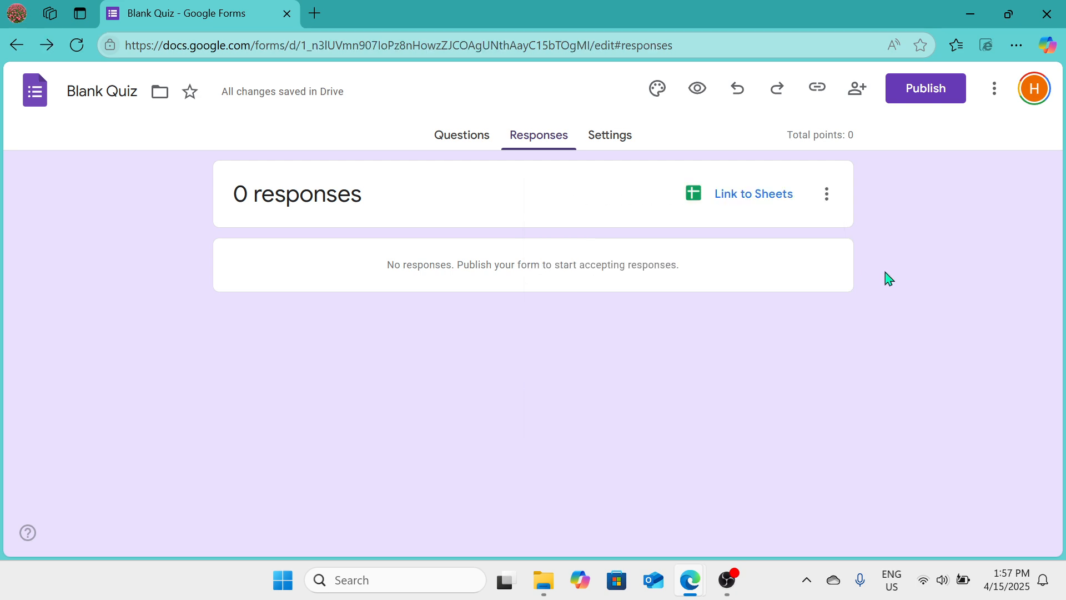
{"action": "left_click", "coordinate": [618, 135]}
{"action": "scroll", "coordinate": [471, 336], "scroll_direction": "down", "scroll_amount": 1}
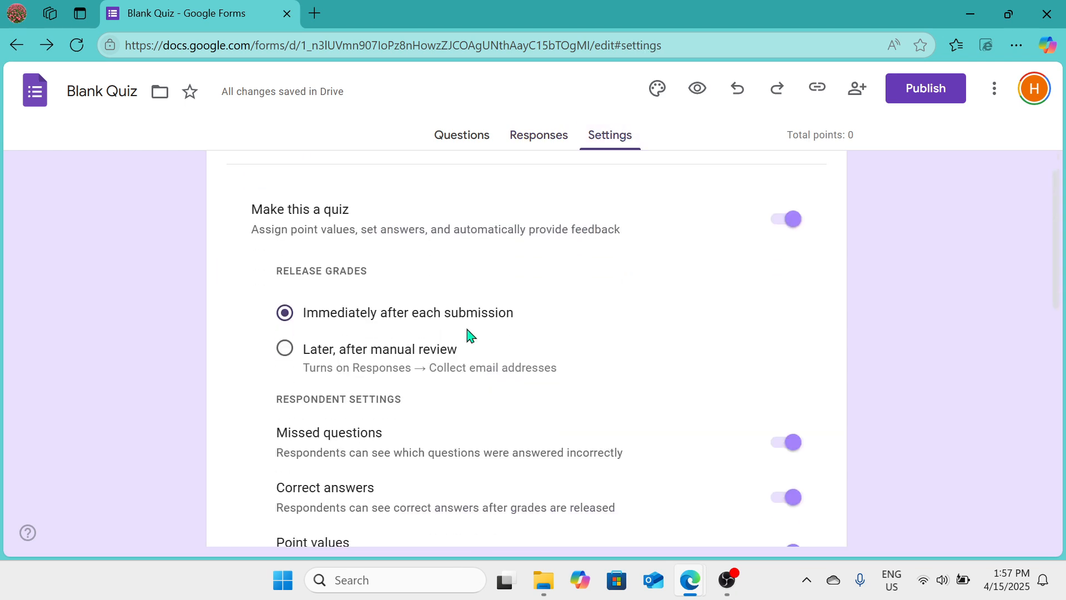
{"action": "scroll", "coordinate": [471, 336], "scroll_direction": "up", "scroll_amount": 1}
{"action": "scroll", "coordinate": [471, 336], "scroll_direction": "down", "scroll_amount": 1}
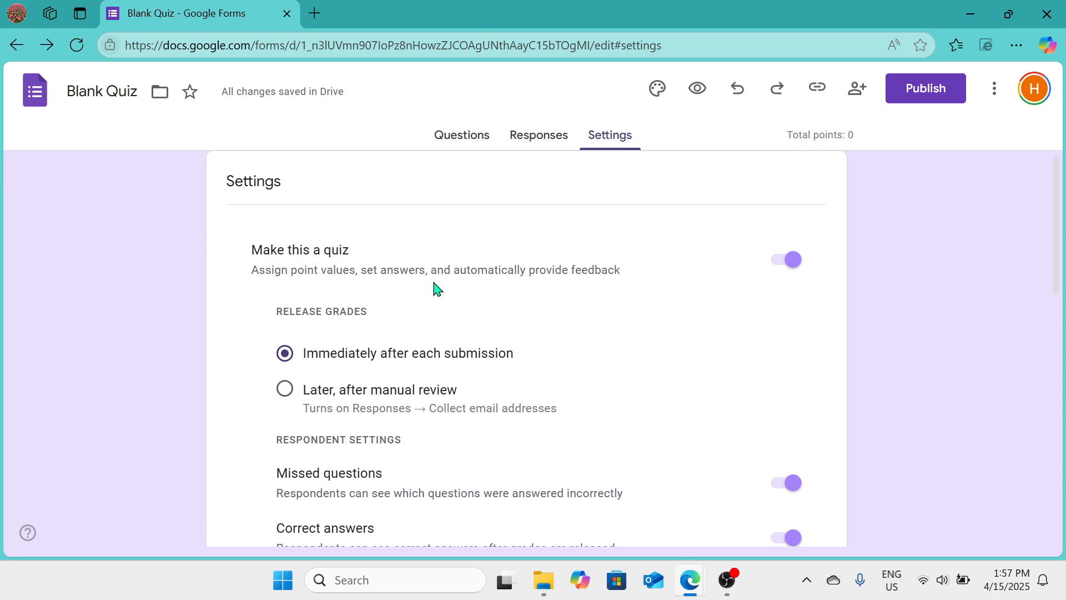
{"action": "scroll", "coordinate": [595, 305], "scroll_direction": "down", "scroll_amount": 1}
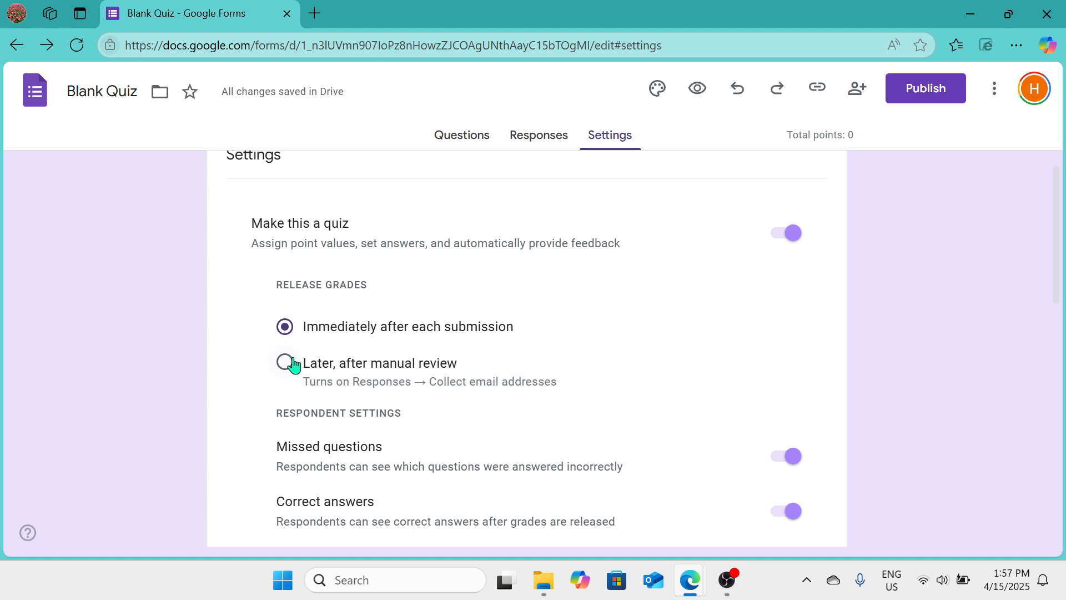
{"action": "scroll", "coordinate": [293, 365], "scroll_direction": "down", "scroll_amount": 3}
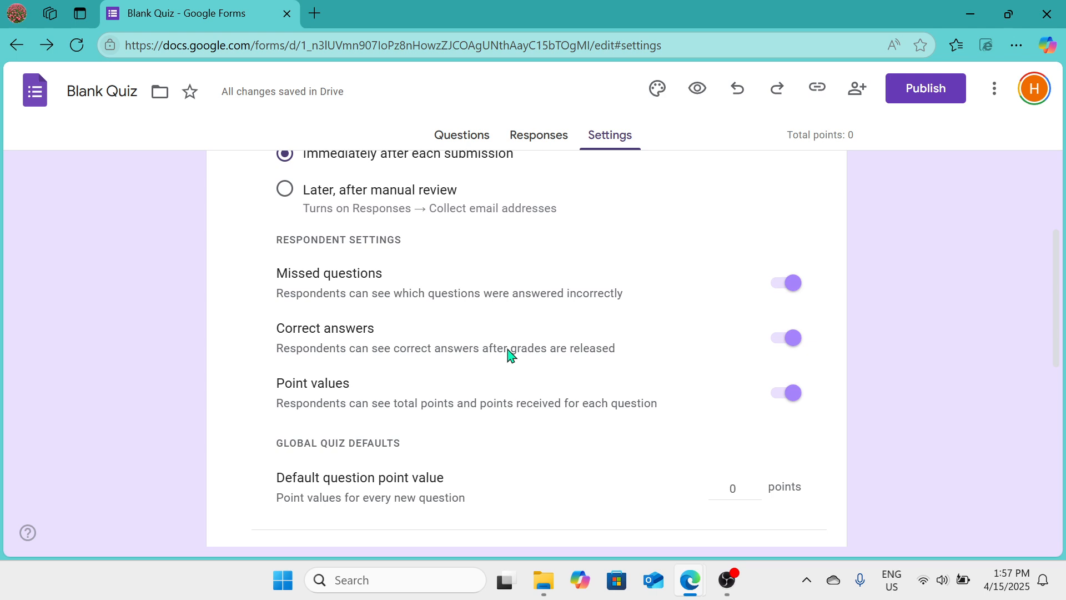
{"action": "scroll", "coordinate": [511, 355], "scroll_direction": "down", "scroll_amount": 5}
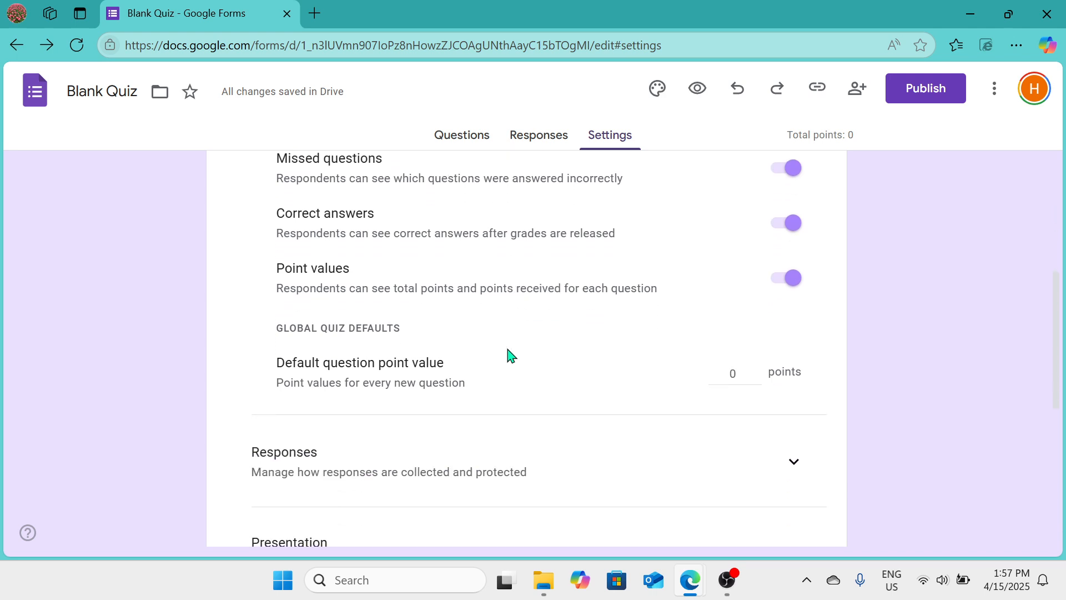
{"action": "scroll", "coordinate": [508, 353], "scroll_direction": "down", "scroll_amount": 4}
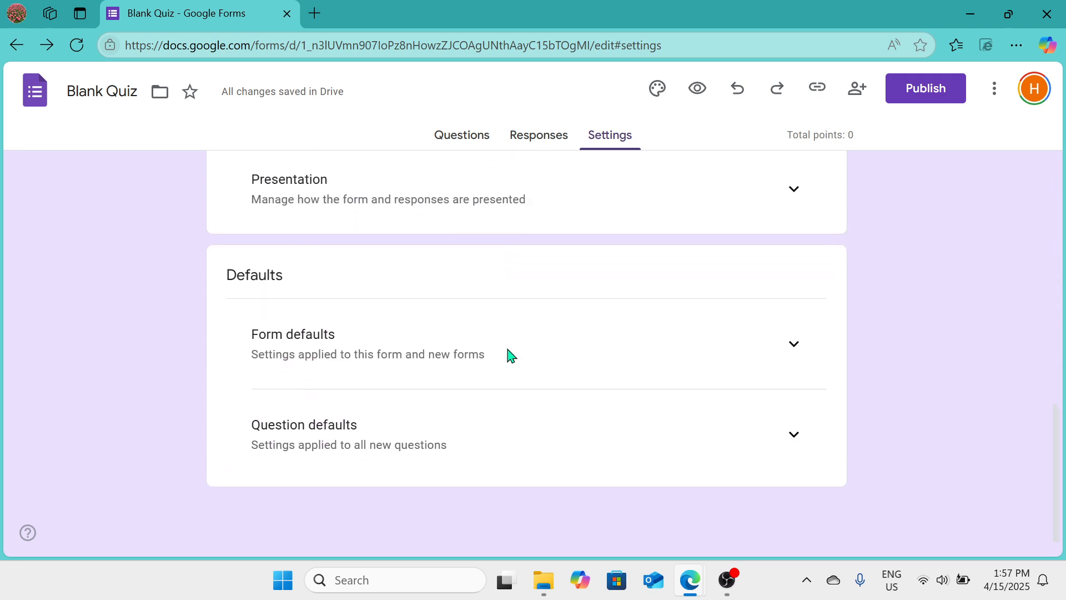
{"action": "left_click", "coordinate": [938, 89]}
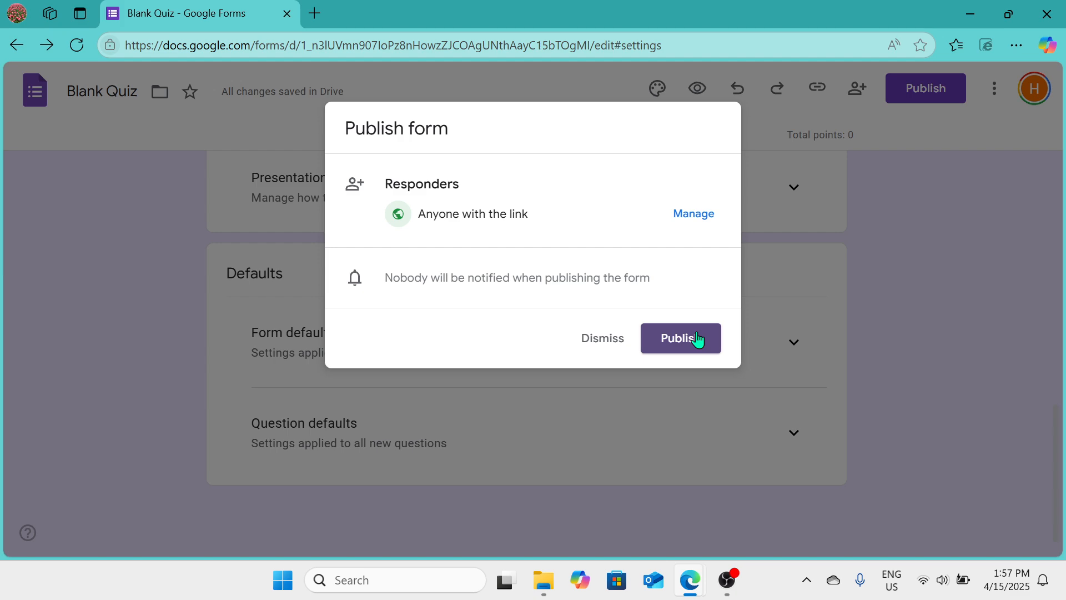
{"action": "left_click", "coordinate": [923, 209]}
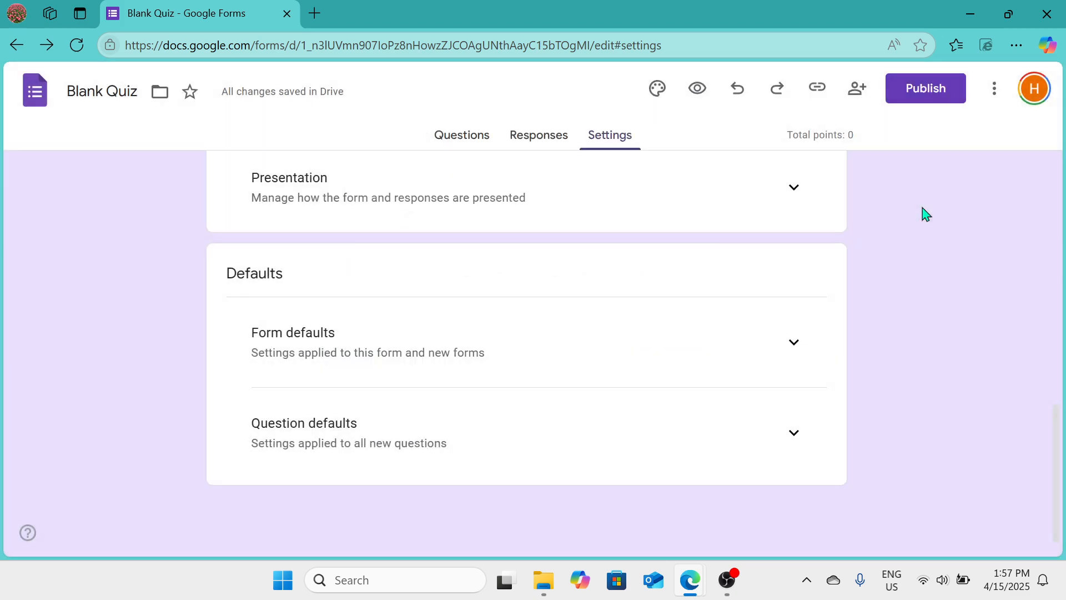
{"action": "scroll", "coordinate": [921, 212], "scroll_direction": "up", "scroll_amount": 10}
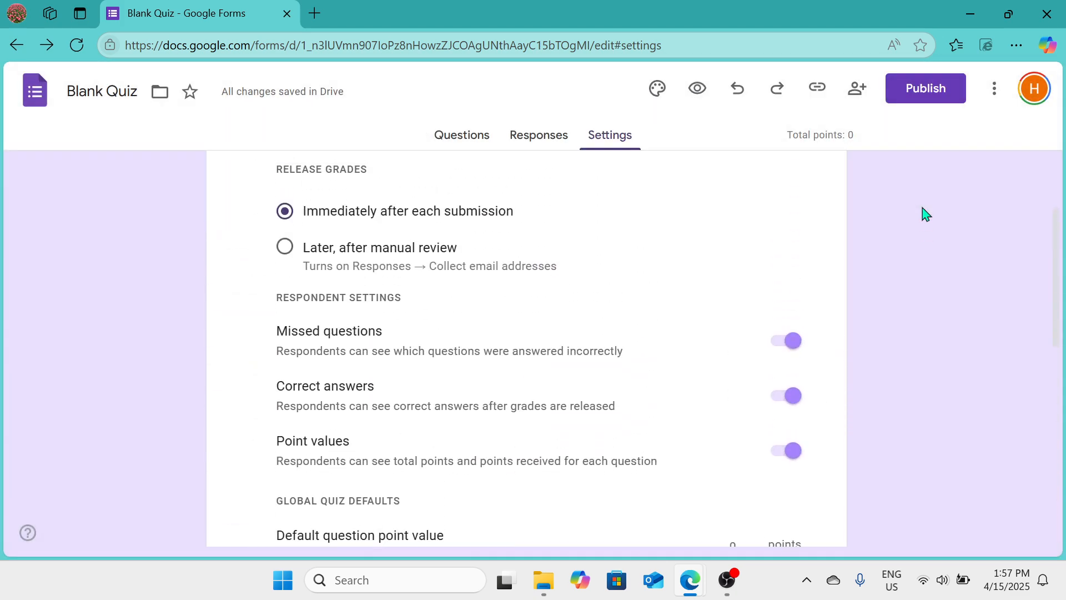
{"action": "left_click", "coordinate": [727, 580]}
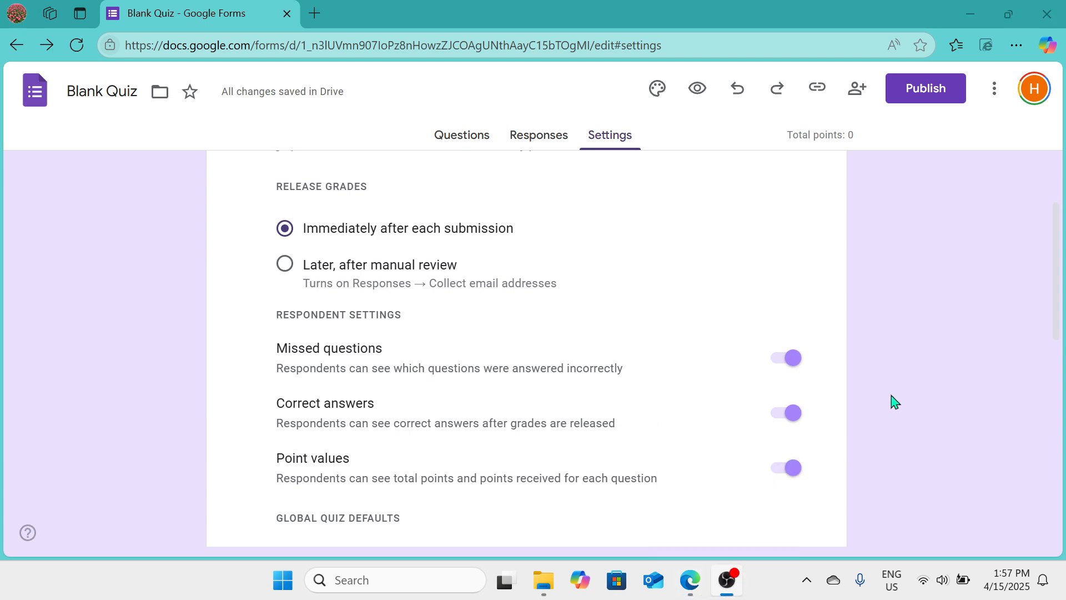